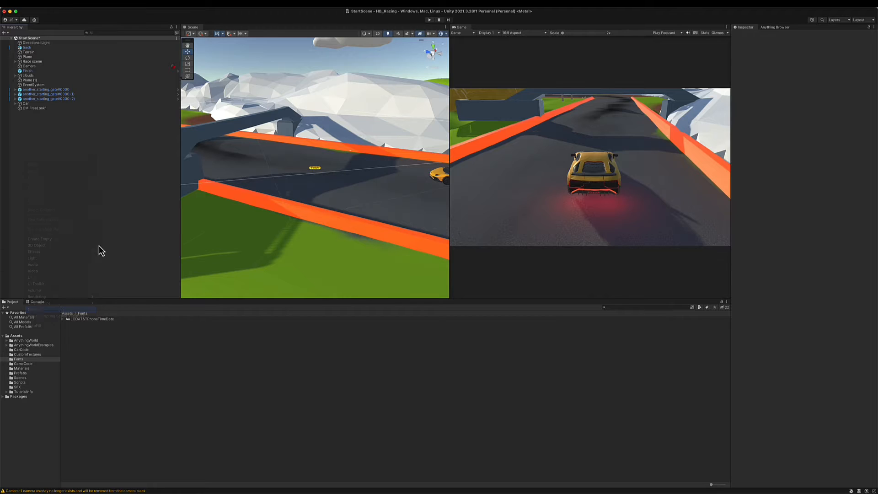
# Name the new camera UICamera.
pyautogui.write('UICame')
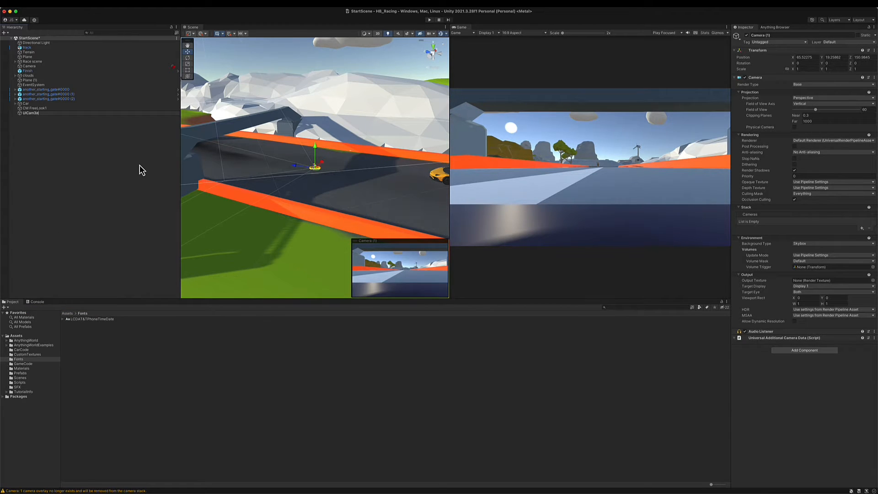
pyautogui.write('ra')
pyautogui.press('Return')
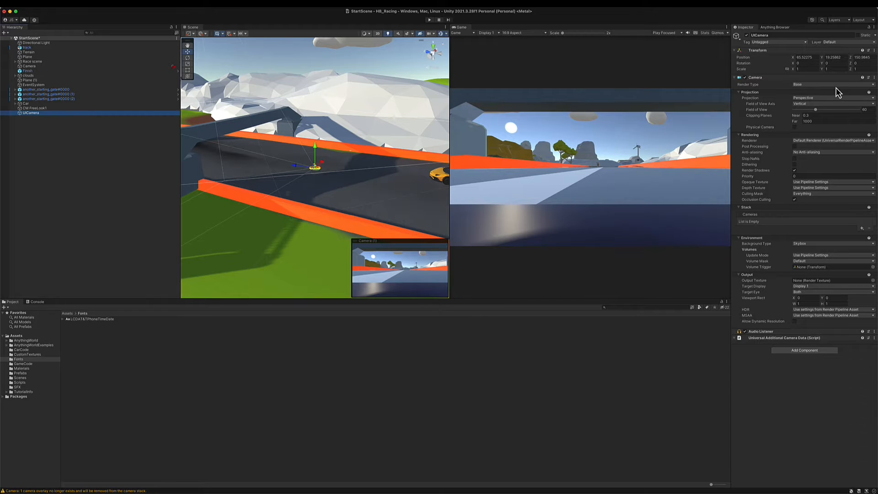
# Set the UICamera's render type to Overlay and its projection to Orthographic.
pyautogui.click(816, 85)
pyautogui.click(816, 90)
pyautogui.click(814, 98)
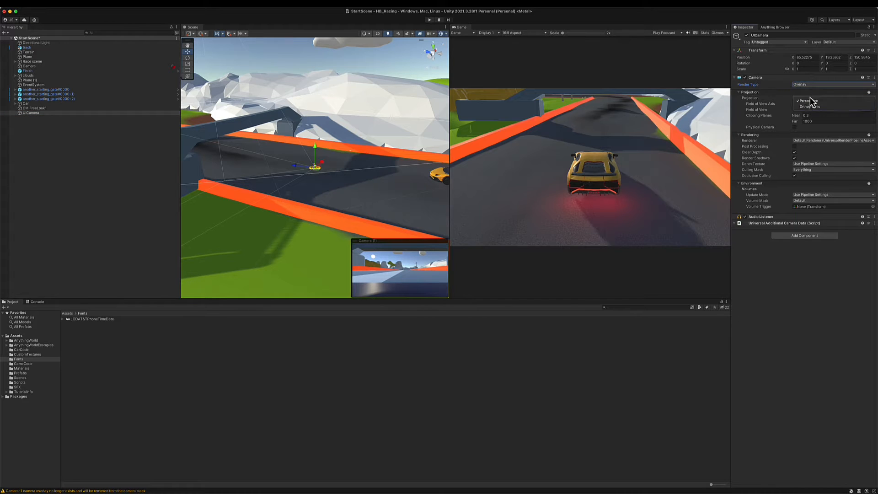
pyautogui.click(811, 107)
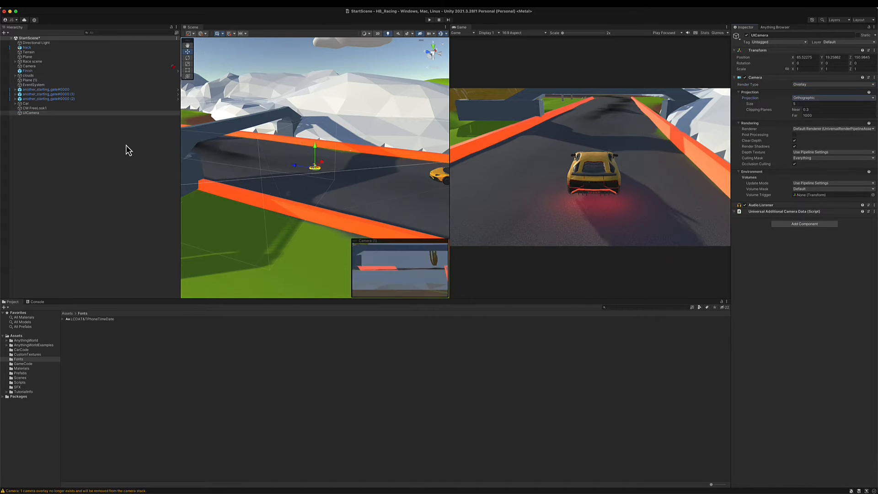
# Move the UICamera along the X axis to about X 537, out beyond the race track island.
pyautogui.click(43, 114)
pyautogui.keyDown('alt'); pyautogui.moveTo(365, 212); pyautogui.dragTo(153, 215); pyautogui.keyUp('alt')
pyautogui.keyDown('alt'); pyautogui.scroll(-10, 230, 210); pyautogui.keyUp('alt')
pyautogui.scroll(-10, 317, 212)
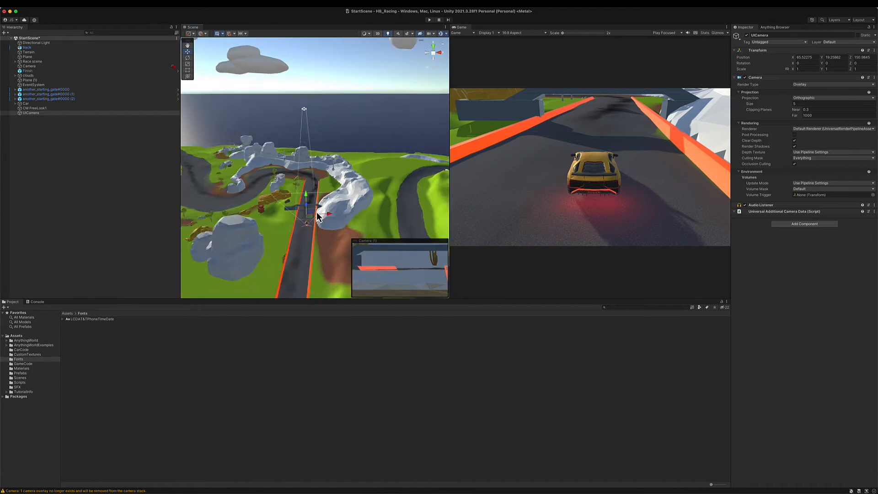
pyautogui.moveTo(338, 175); pyautogui.dragTo(404, 183)
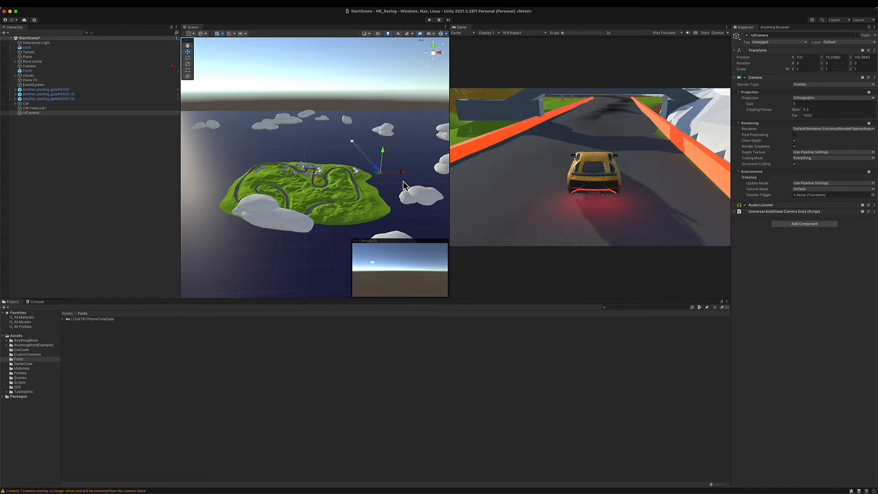
# Restrict the UICamera's culling mask to the UI layer only.
pyautogui.click(807, 158)
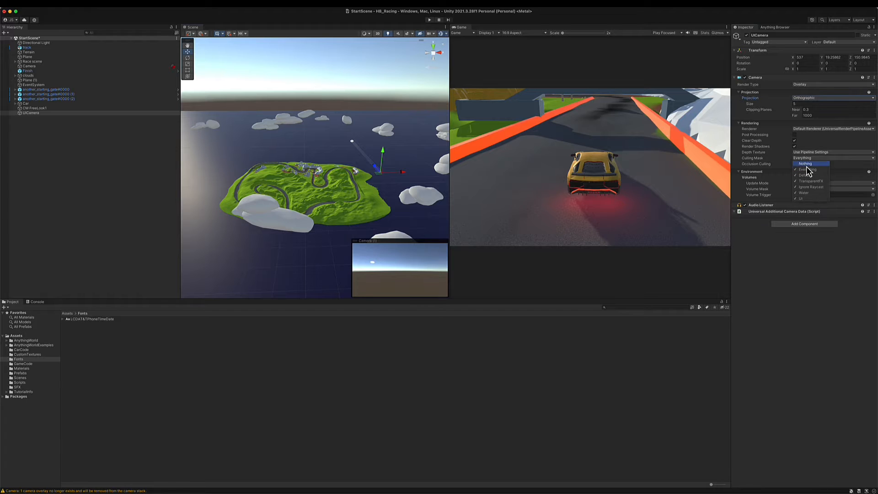
pyautogui.click(805, 164)
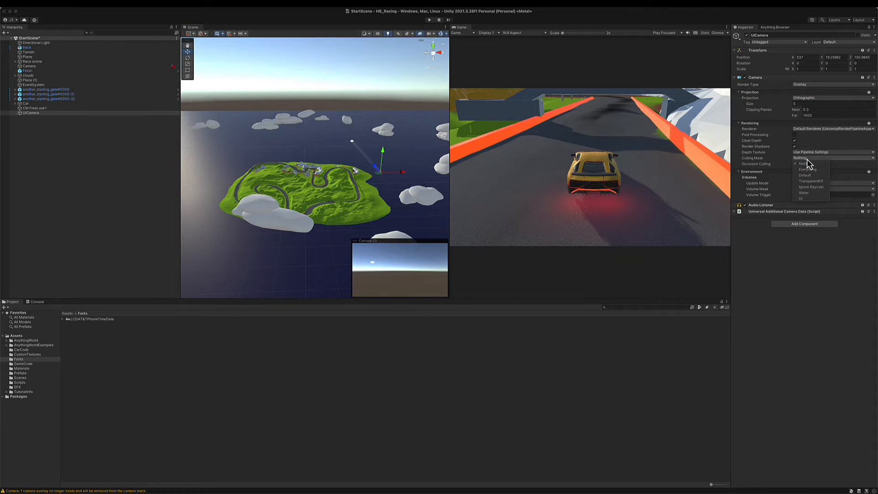
pyautogui.click(803, 199)
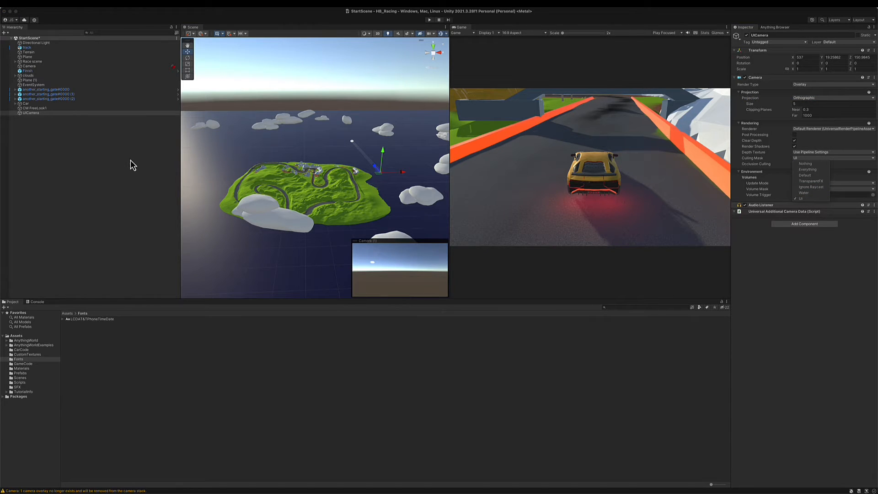
# Add the UICamera to the camera stack of the main Camera.
pyautogui.click(29, 66)
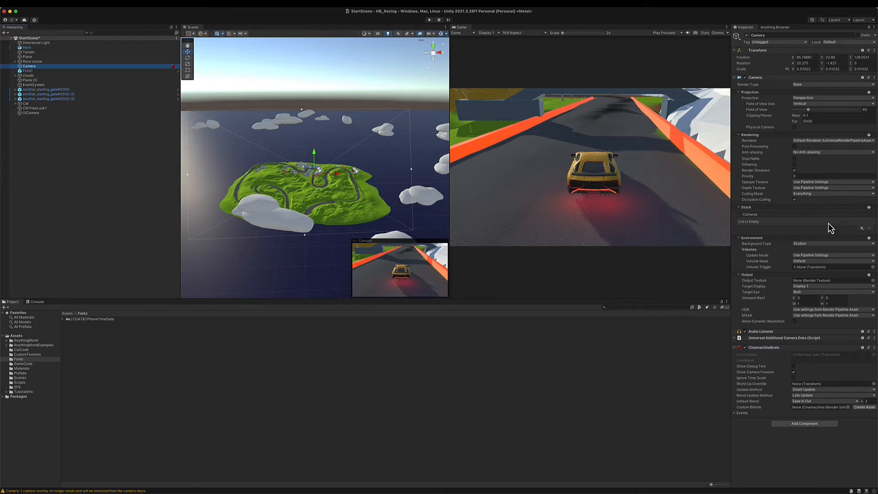
pyautogui.click(862, 228)
pyautogui.click(865, 239)
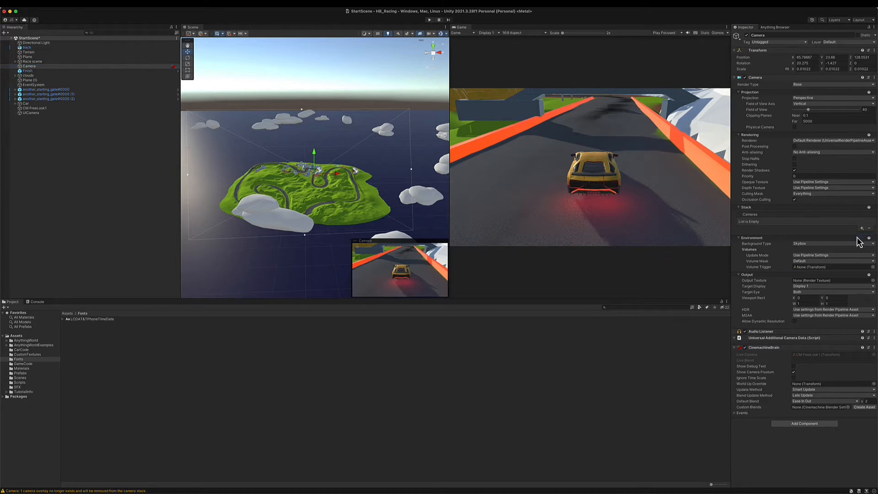
# Create a UI Canvas at the root level of StartScene.
pyautogui.click(45, 155)
pyautogui.rightClick(35, 132)
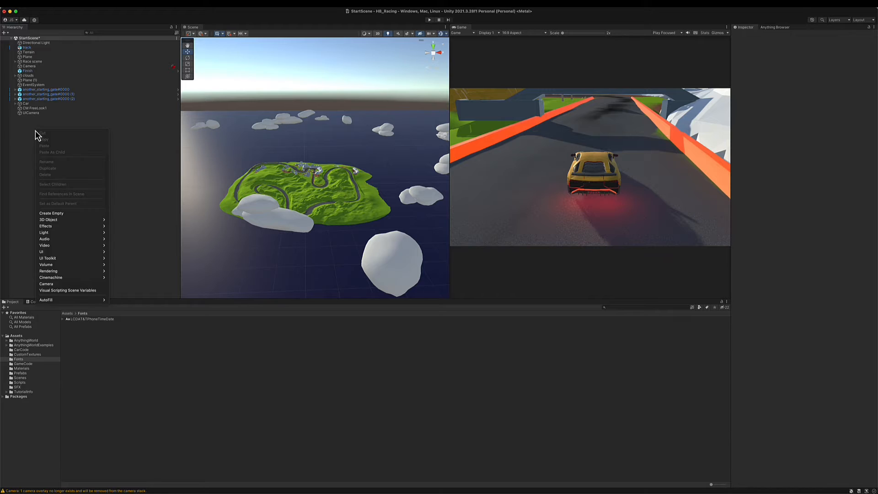
pyautogui.moveTo(82, 255)
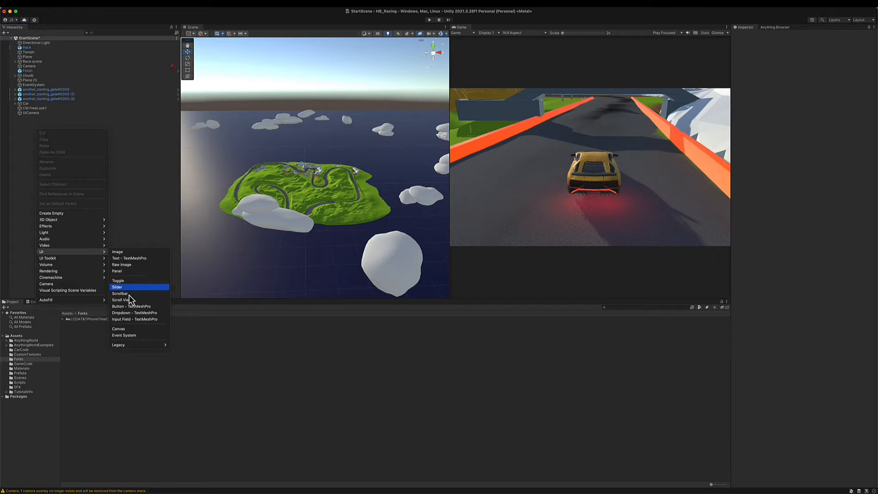
pyautogui.click(134, 328)
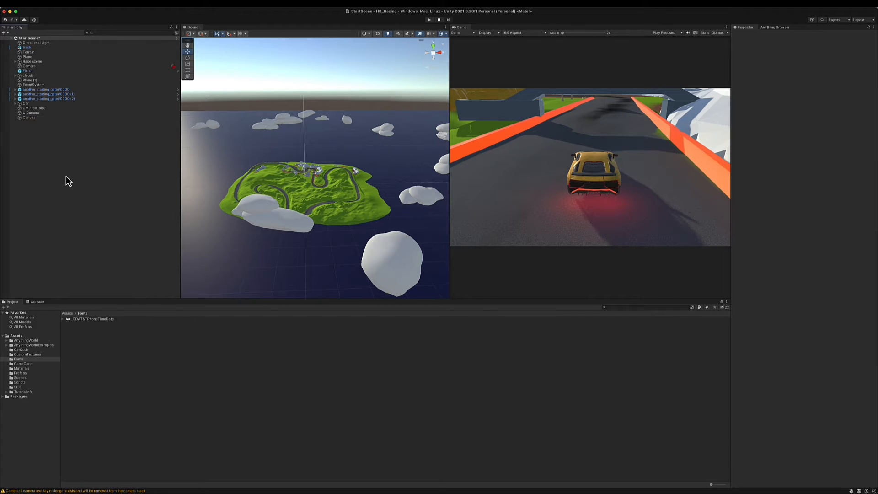
# Add a TextMeshPro text as a child of the Canvas and import the TMP Essentials.
pyautogui.rightClick(30, 118)
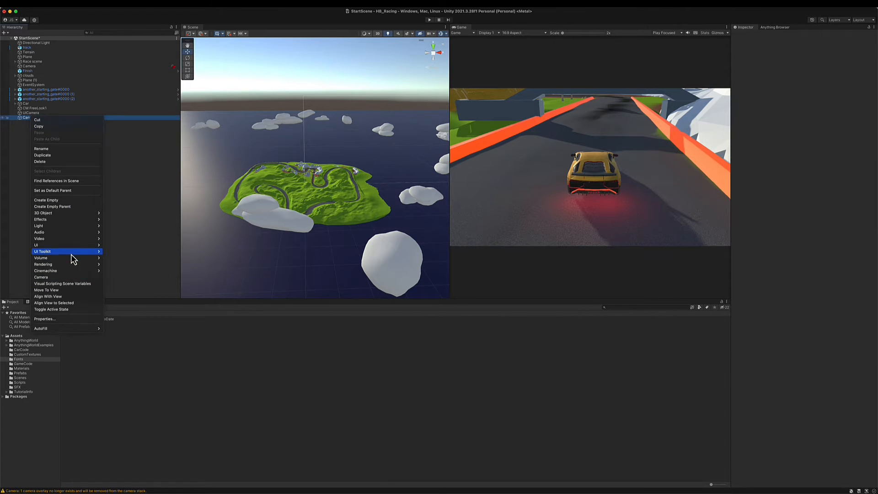
pyautogui.moveTo(74, 245)
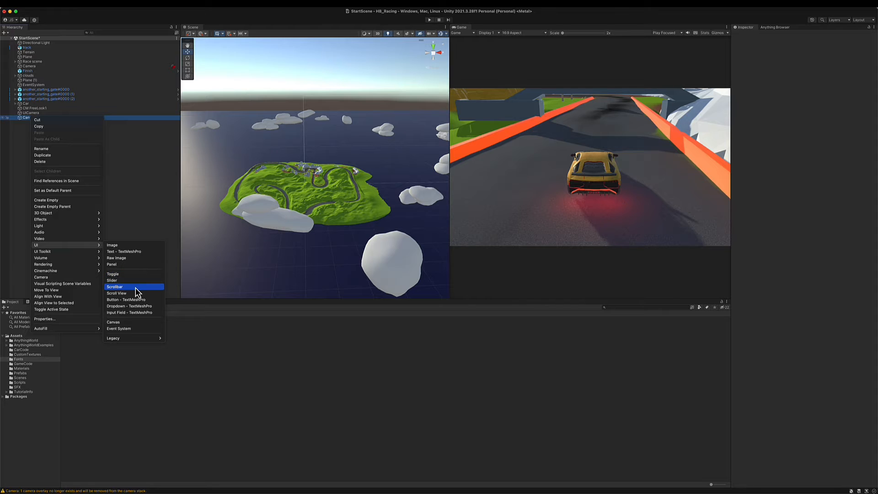
pyautogui.click(138, 252)
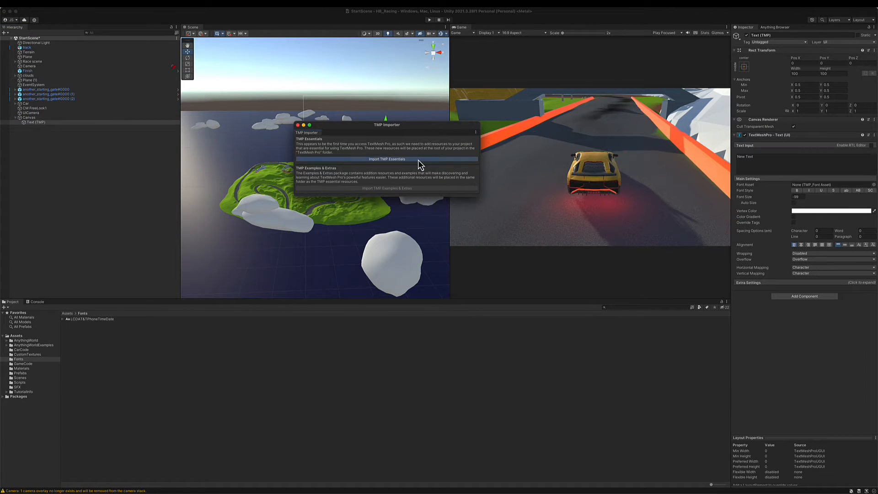
pyautogui.click(418, 160)
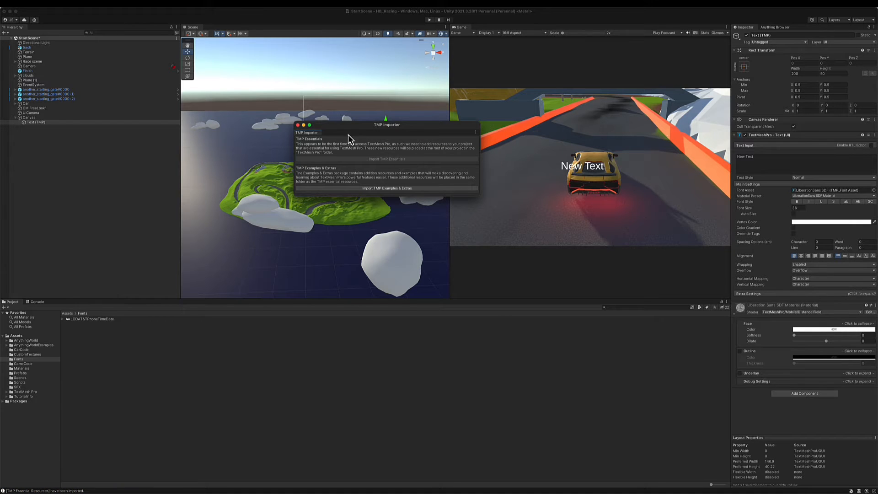
pyautogui.click(298, 125)
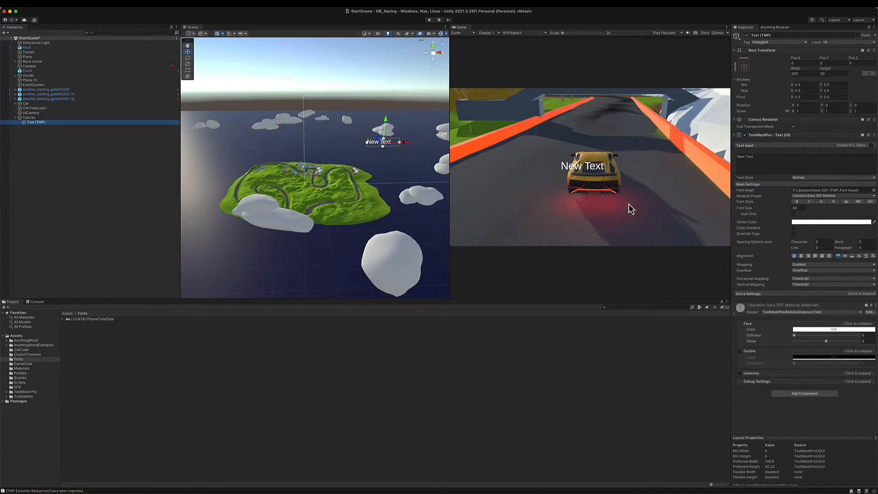
# Try to assign the raw LCDAT&TPhoneTimeDate font file directly as the text's font asset.
pyautogui.moveTo(406, 205); pyautogui.dragTo(402, 204)
pyautogui.moveTo(402, 203); pyautogui.dragTo(335, 210, button='middle')
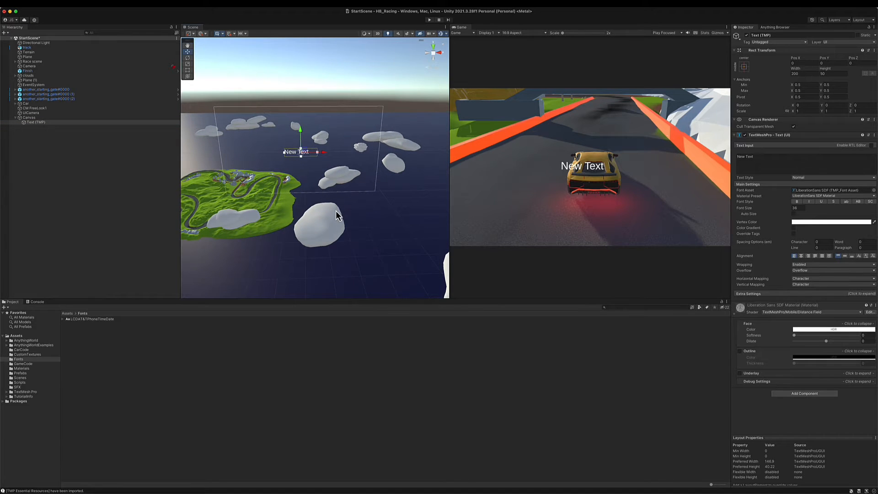
pyautogui.click(49, 67)
pyautogui.click(37, 122)
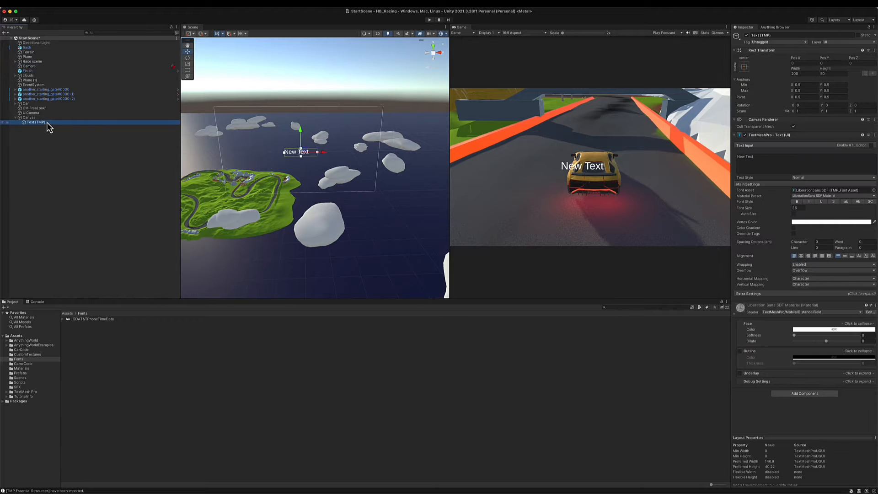
pyautogui.moveTo(81, 319); pyautogui.dragTo(844, 208)
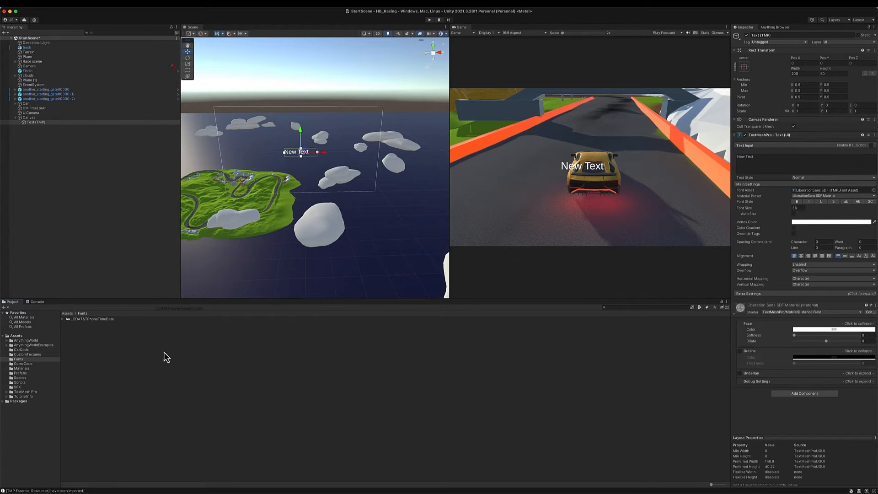
pyautogui.click(86, 324)
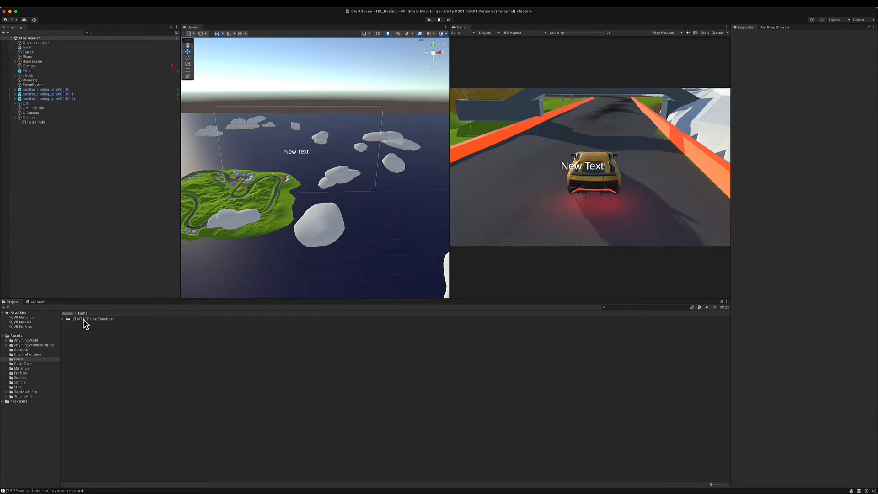
pyautogui.click(40, 122)
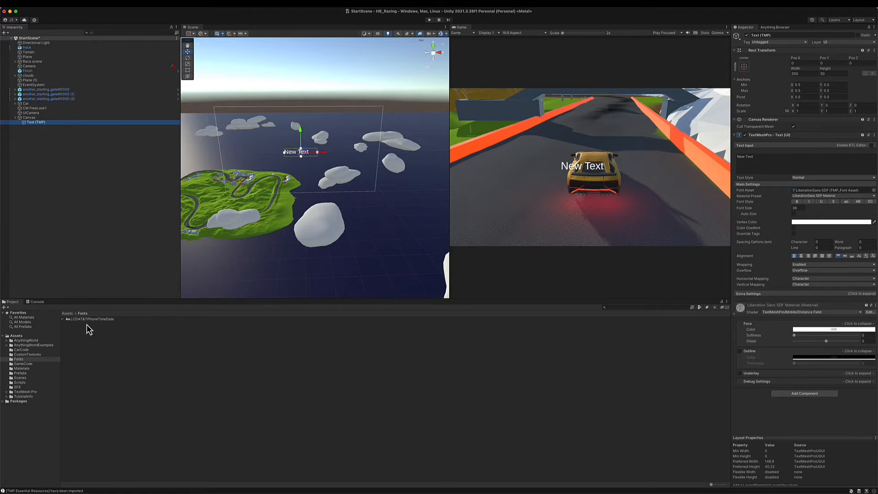
pyautogui.moveTo(84, 324); pyautogui.dragTo(819, 192)
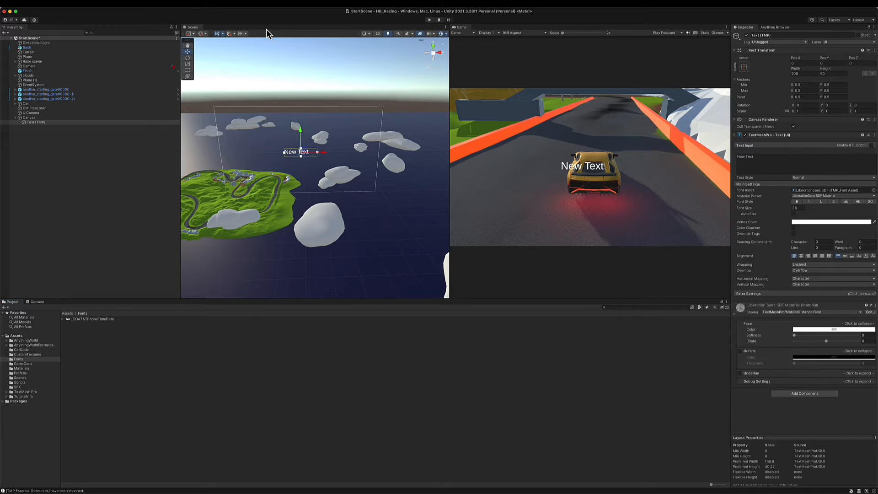
# Generate a font atlas from the LCDAT&TPhoneTimeDate source font with the Font Asset Creator.
pyautogui.click(187, 11)
pyautogui.moveTo(200, 105)
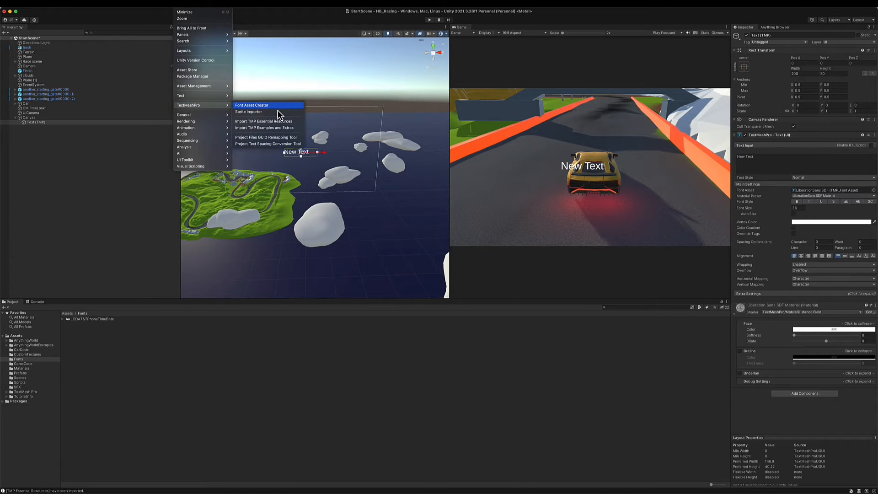
pyautogui.click(279, 106)
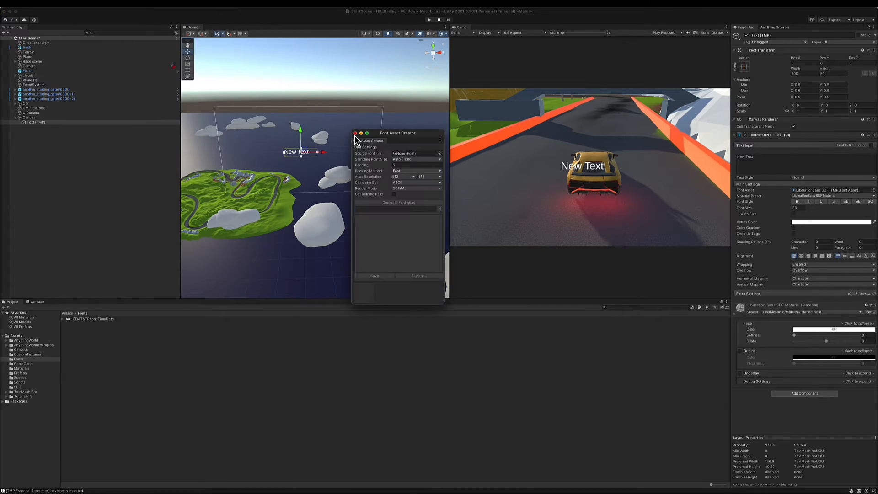
pyautogui.moveTo(90, 319); pyautogui.dragTo(412, 158)
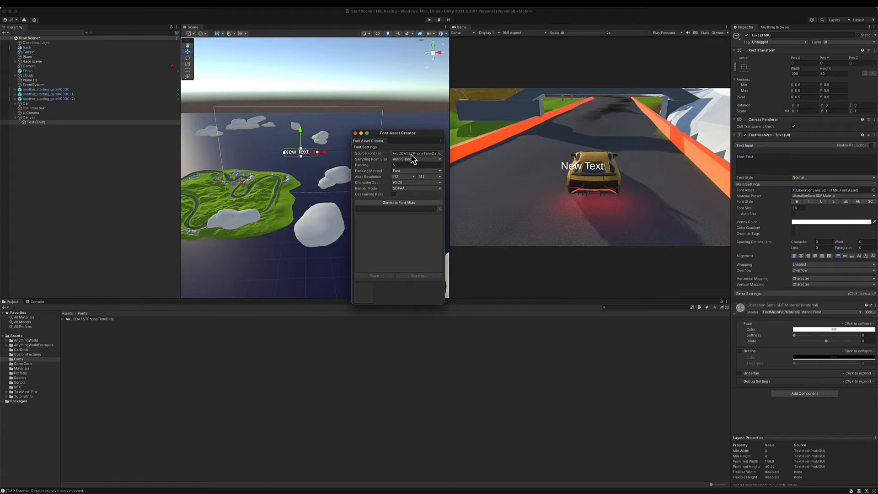
pyautogui.click(402, 203)
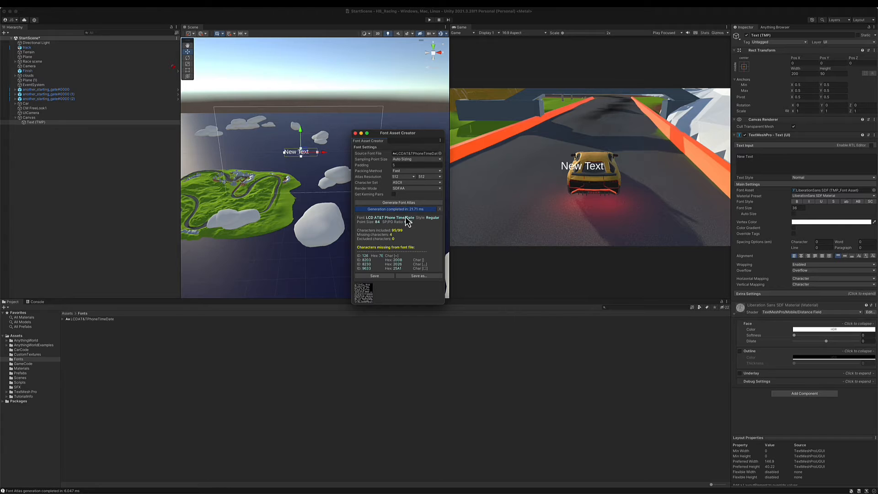
pyautogui.moveTo(450, 305); pyautogui.dragTo(516, 382)
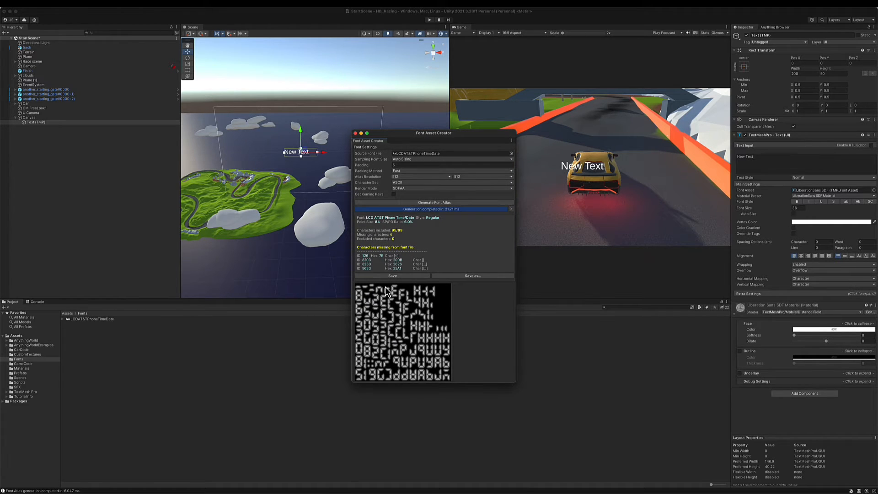
# Save the atlas as LCDAT&TPhoneTimeDate SDF in the Fonts folder and assign it as the text's font asset.
pyautogui.click(391, 276)
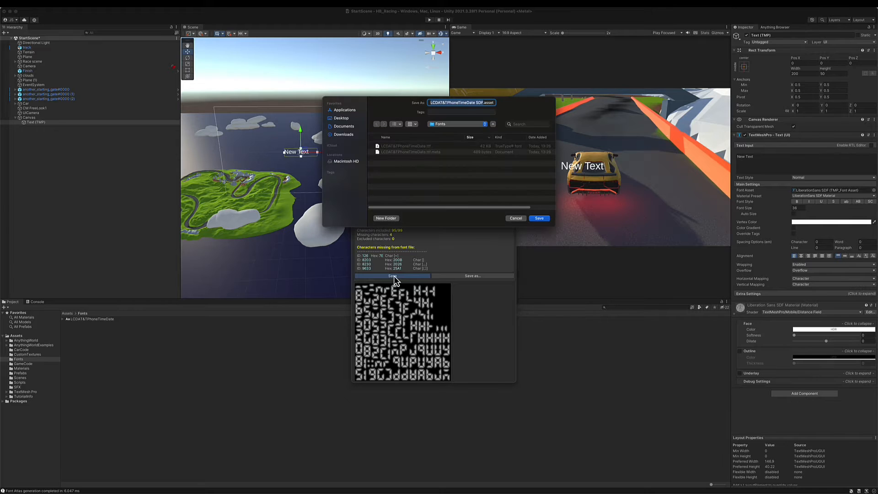
pyautogui.click(540, 218)
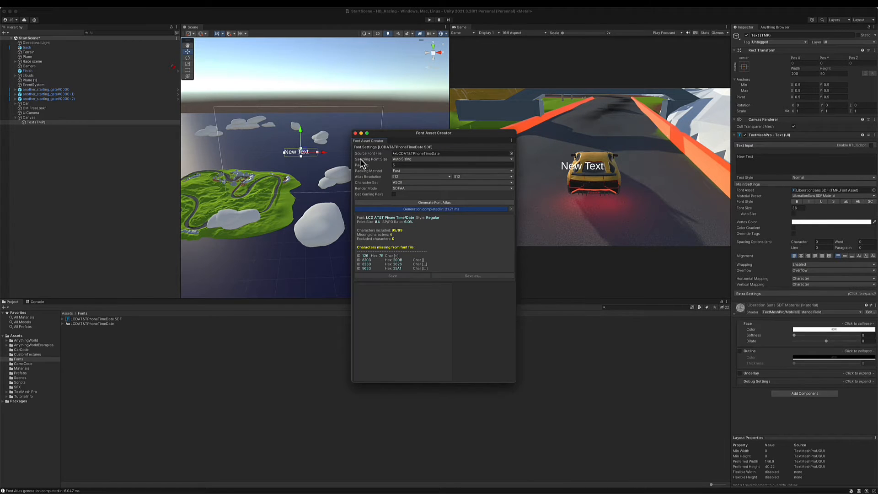
pyautogui.click(355, 133)
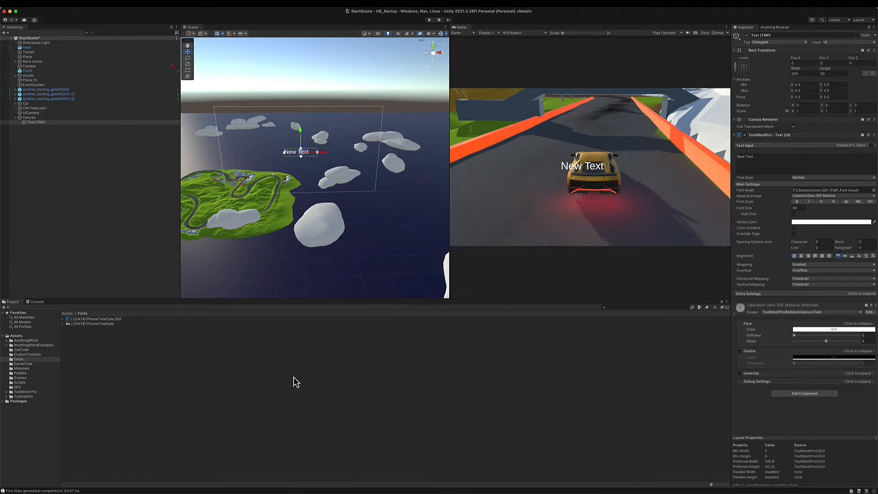
pyautogui.moveTo(93, 318); pyautogui.dragTo(808, 196)
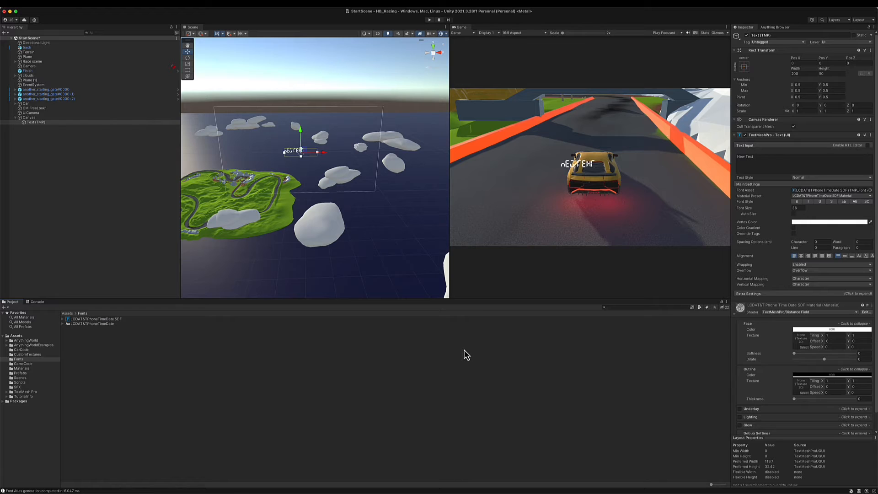
# Replace the text content with 99:99:9999 and align it to the center horizontally and the middle vertically.
pyautogui.click(757, 159)
pyautogui.doubleClick(756, 159)
pyautogui.press('BackSpace')
pyautogui.press('BackSpace')
pyautogui.press('BackSpace')
pyautogui.press('BackSpace')
pyautogui.press('BackSpace')
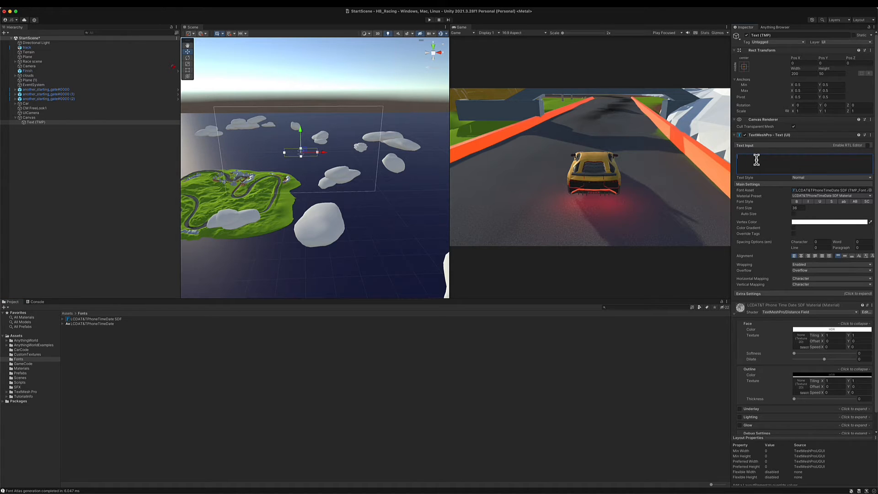
pyautogui.write('99:09:00')
pyautogui.write('9999')
pyautogui.click(802, 257)
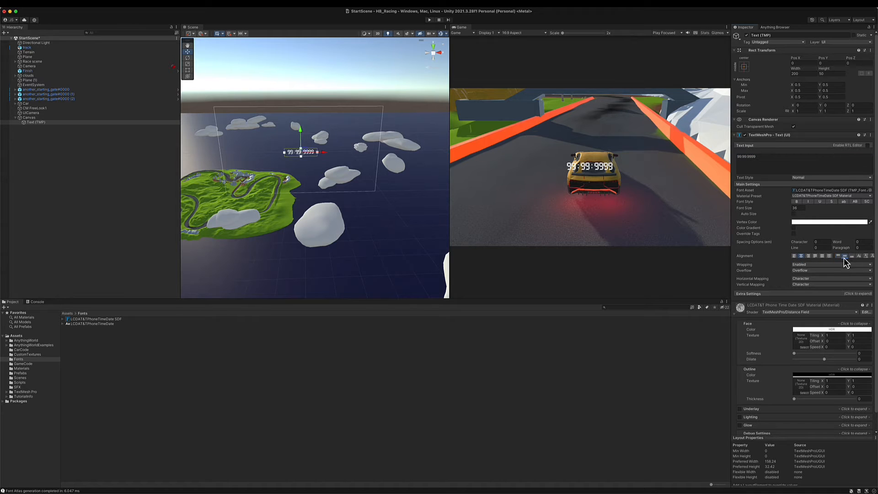
# Set the text's vertex color to bright green 53FF00.
pyautogui.click(812, 223)
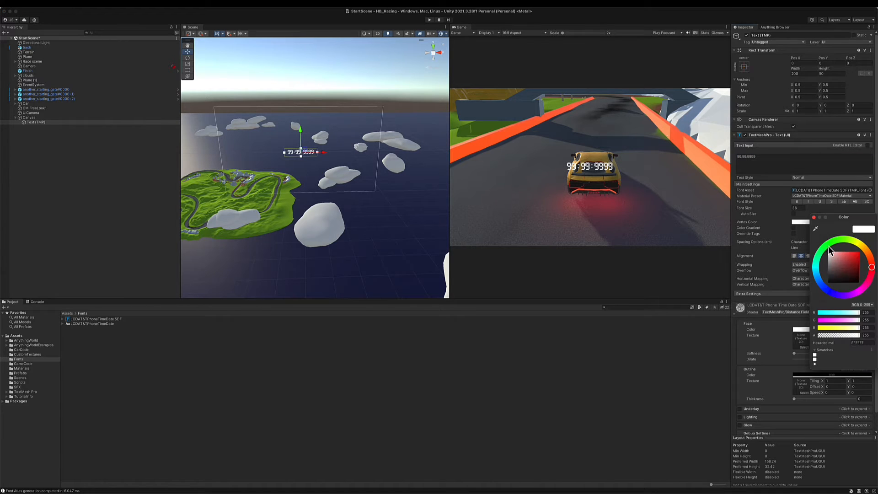
pyautogui.moveTo(829, 243); pyautogui.dragTo(870, 249)
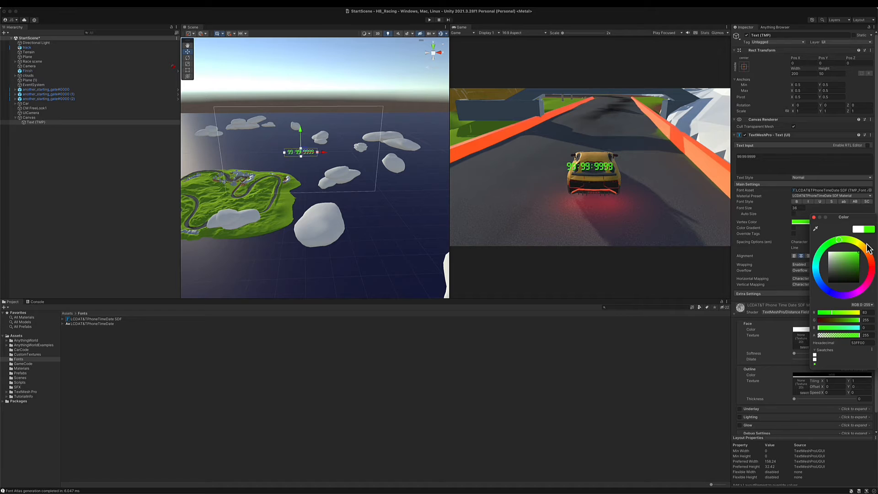
pyautogui.click(311, 155)
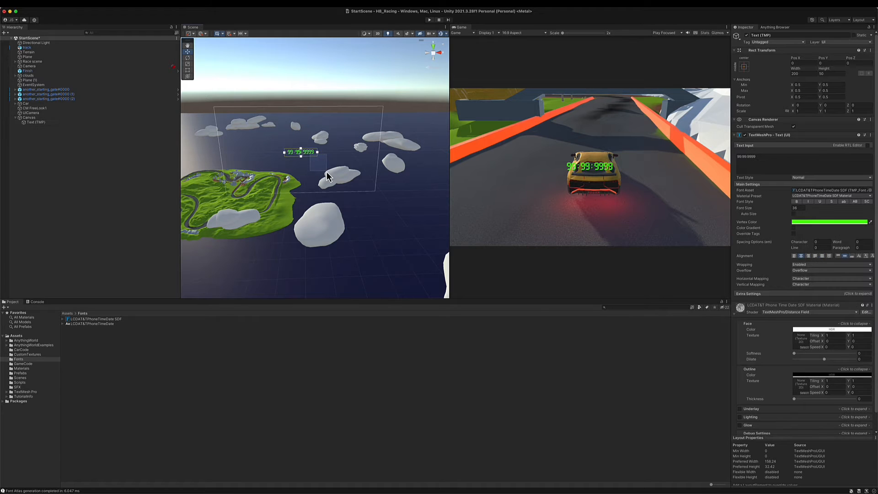
# Set the Canvas Scaler's UI scale mode to Scale With Screen Size.
pyautogui.click(39, 123)
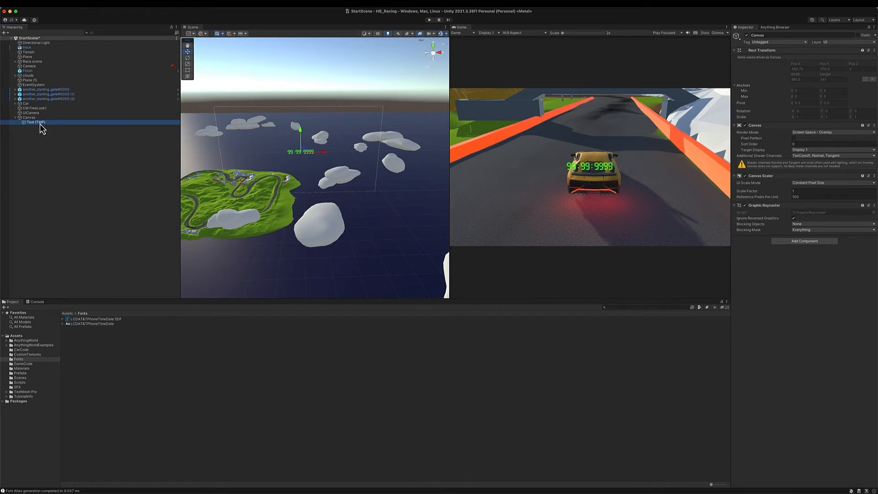
pyautogui.click(101, 118)
pyautogui.click(830, 182)
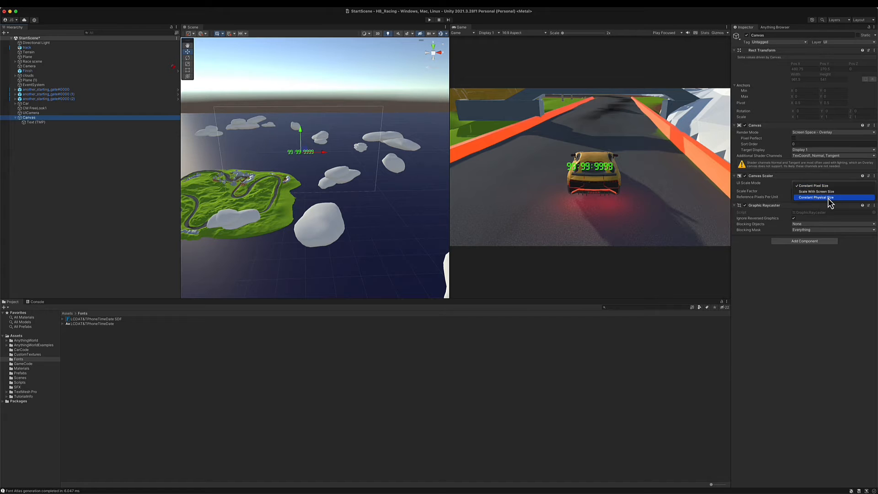
pyautogui.click(829, 191)
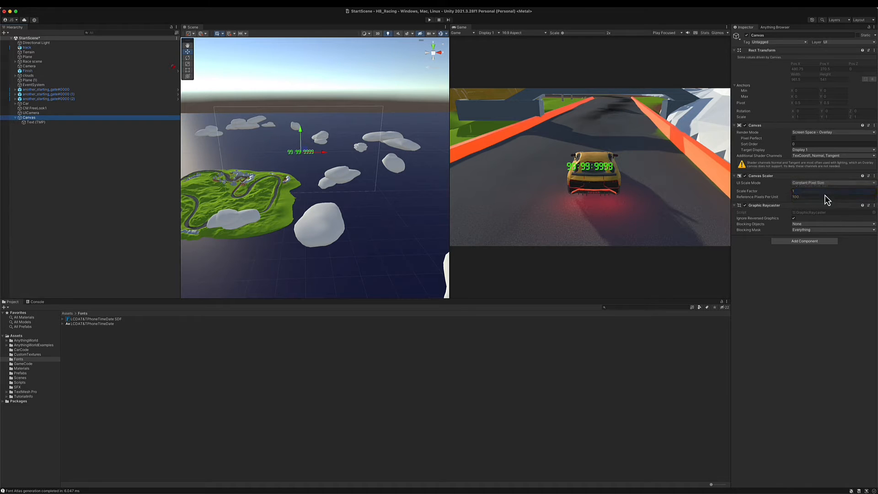
# Place the text in the canvas's lower-right corner with a box about 106 by 28 and a font size of 22.2.
pyautogui.click(40, 123)
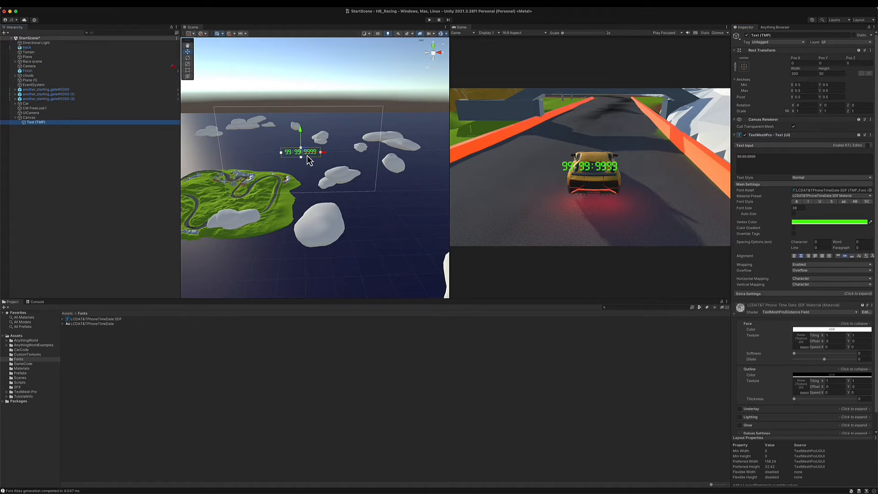
pyautogui.scroll(5, 308, 156)
pyautogui.moveTo(308, 148); pyautogui.dragTo(370, 198)
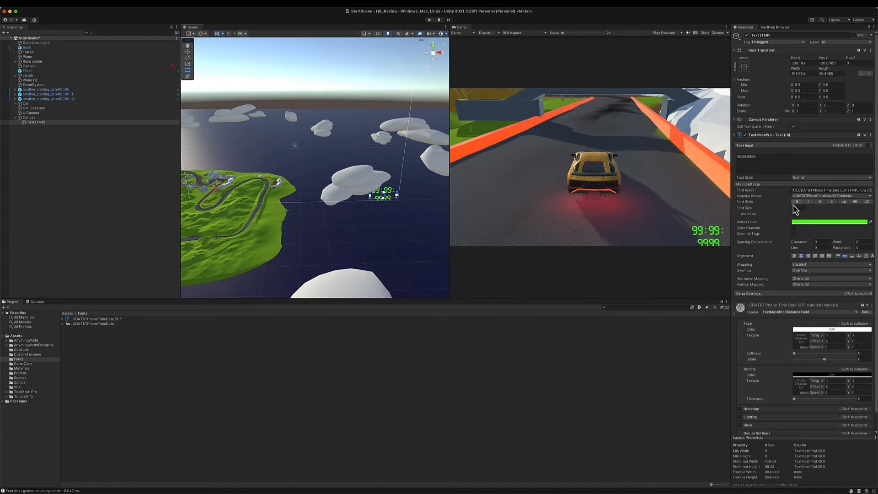
pyautogui.moveTo(786, 210); pyautogui.dragTo(648, 217)
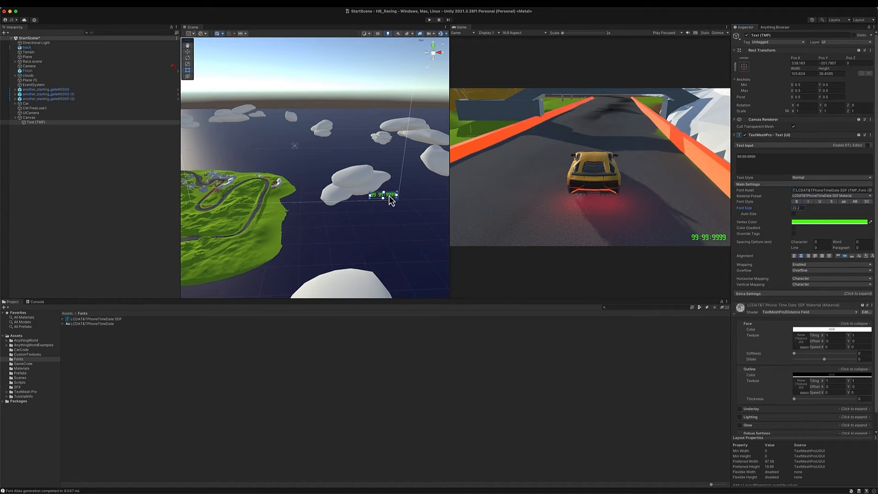
pyautogui.moveTo(390, 198); pyautogui.dragTo(386, 200)
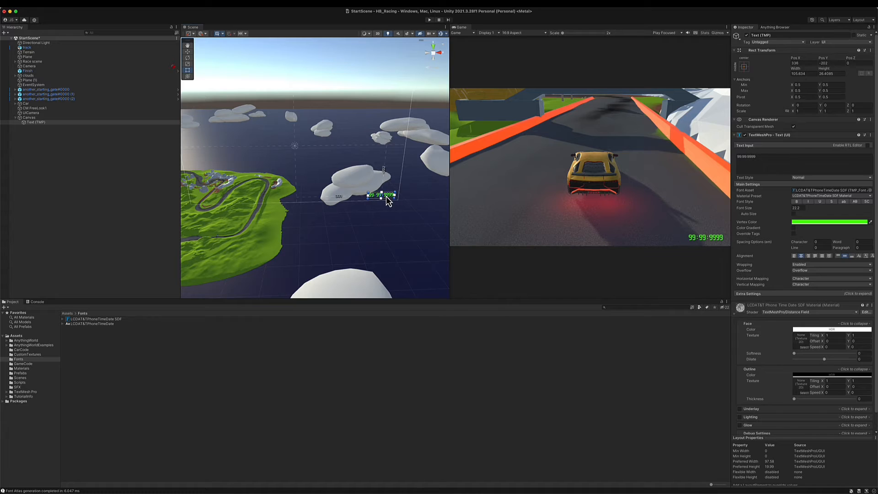
# Anchor the text to the canvas's bottom-right corner and rename the object CurrentLapTime.
pyautogui.click(744, 67)
pyautogui.click(790, 137)
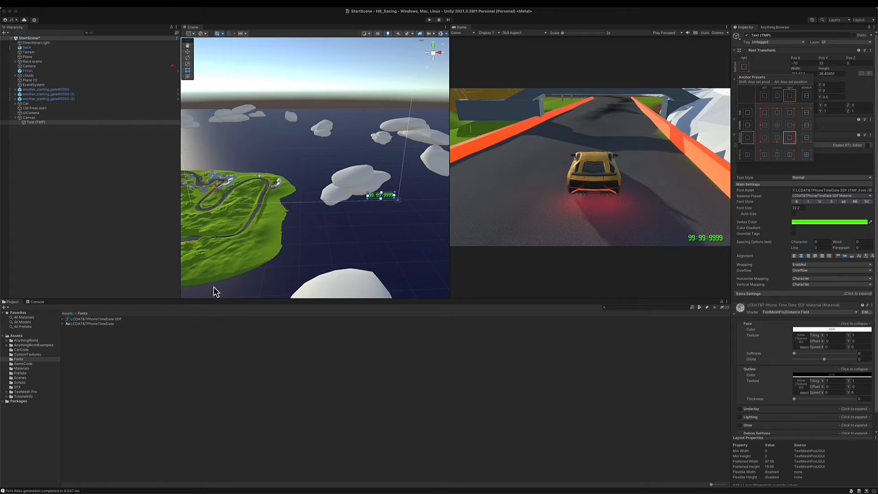
pyautogui.click(37, 123)
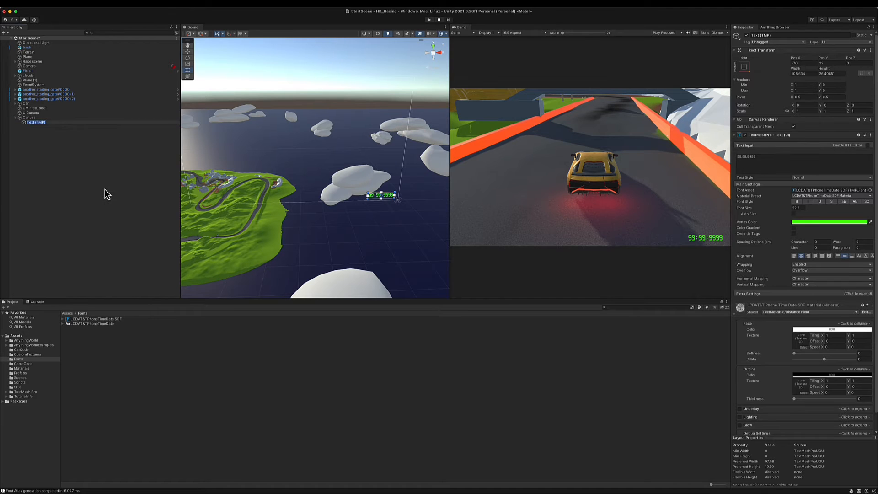
pyautogui.write('CurrentLapTime')
pyautogui.press('Return')
# Duplicate CurrentLapTime as FastestLapTime and place the copy just above the original, at a Y position of about 49.
pyautogui.press('super+d')
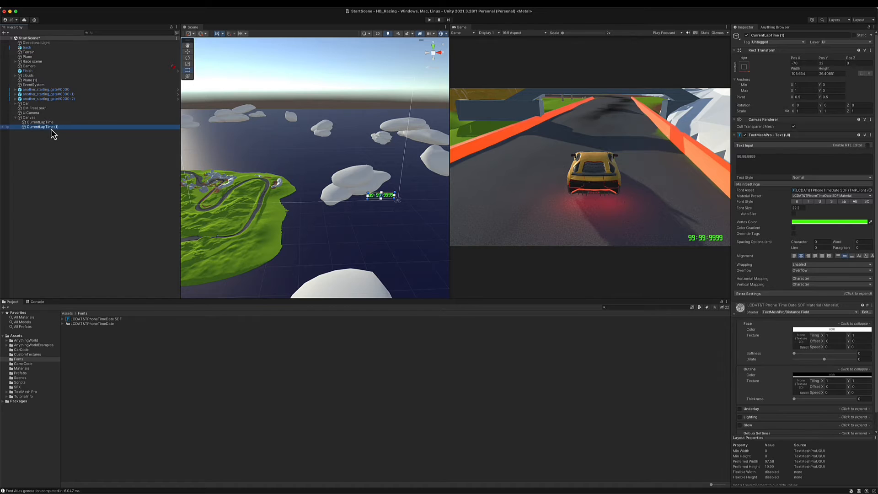
pyautogui.press('Return')
pyautogui.write('FastestLap')
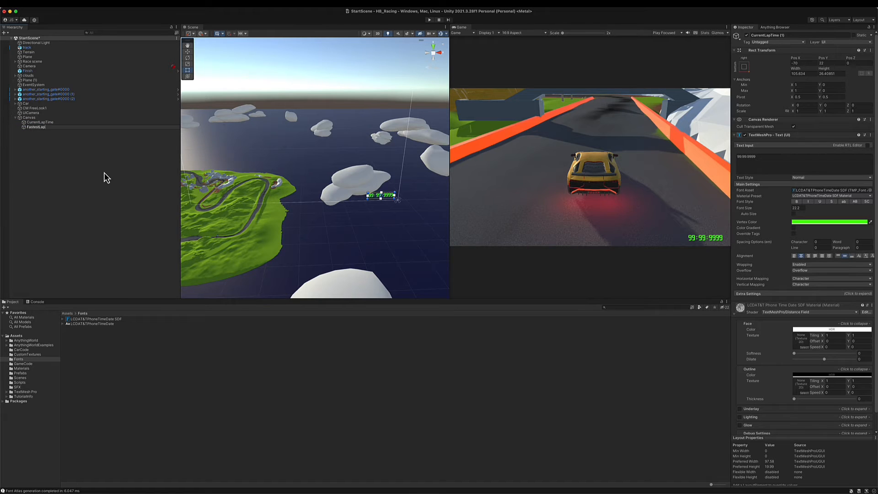
pyautogui.write('Time')
pyautogui.press('Return')
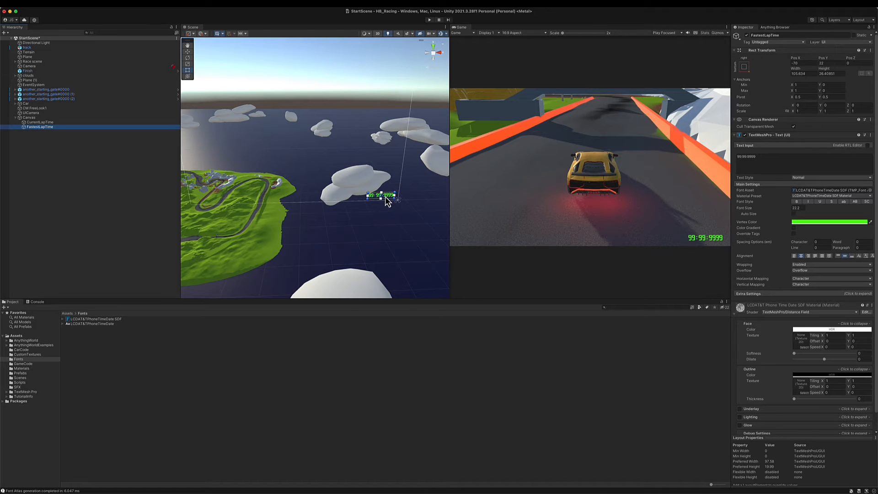
pyautogui.moveTo(385, 197); pyautogui.dragTo(388, 189)
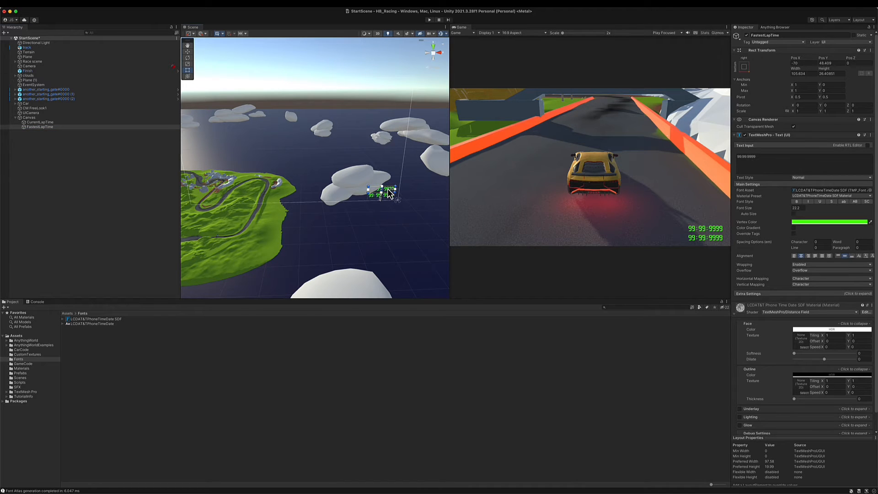
# Examine how the Canvas, CM FreeLook1 and UICamera are placed in the scene.
pyautogui.moveTo(380, 238); pyautogui.dragTo(355, 225, button='right')
pyautogui.press('q')
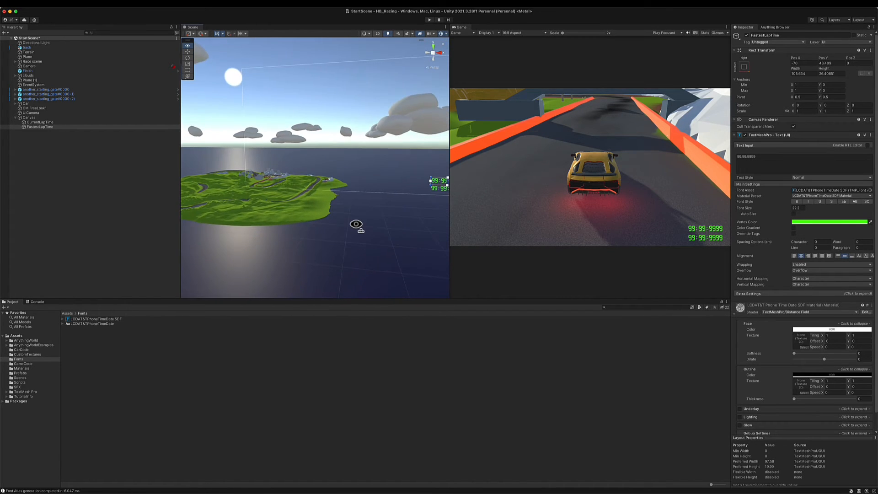
pyautogui.doubleClick(29, 118)
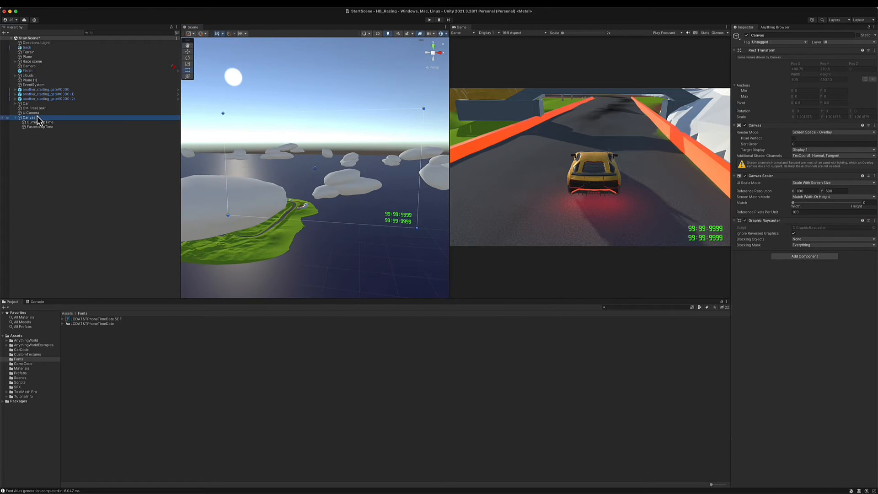
pyautogui.doubleClick(40, 108)
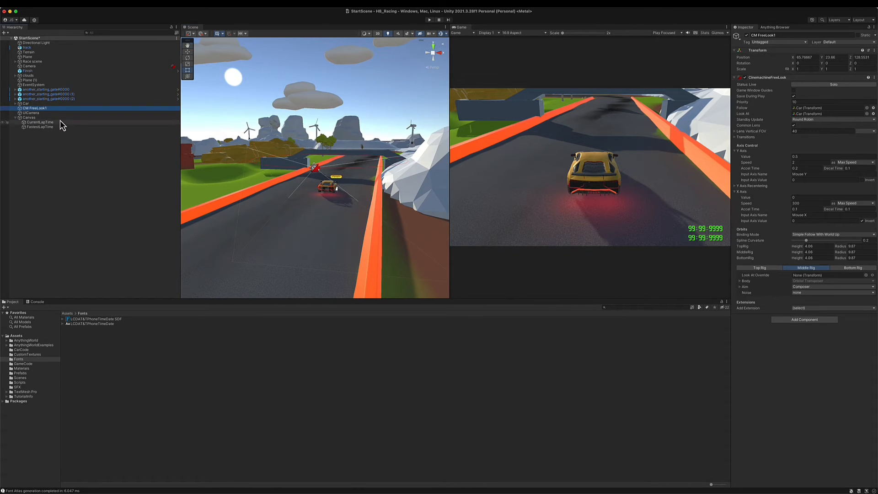
pyautogui.click(16, 118)
pyautogui.doubleClick(30, 113)
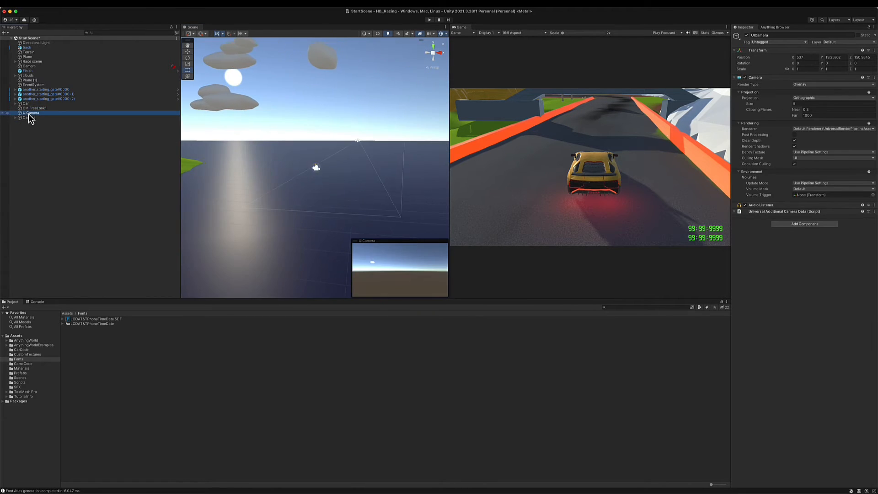
pyautogui.press('a')
pyautogui.moveTo(253, 189); pyautogui.dragTo(255, 188, button='right')
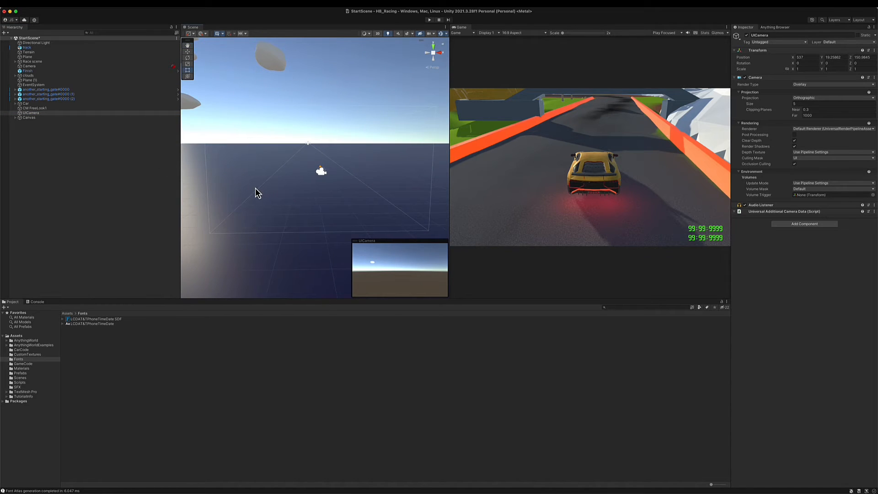
# Search the Anything World model library for "clock" and browse the matching models.
pyautogui.click(431, 22)
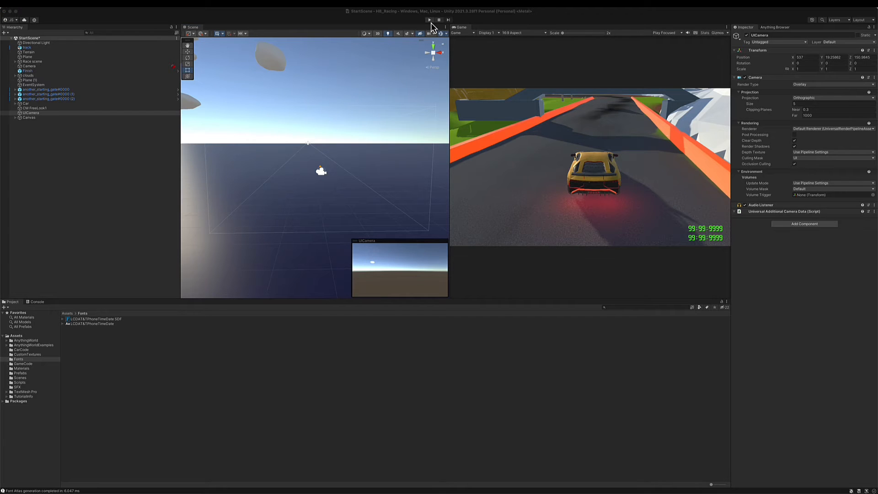
pyautogui.click(768, 37)
pyautogui.click(771, 27)
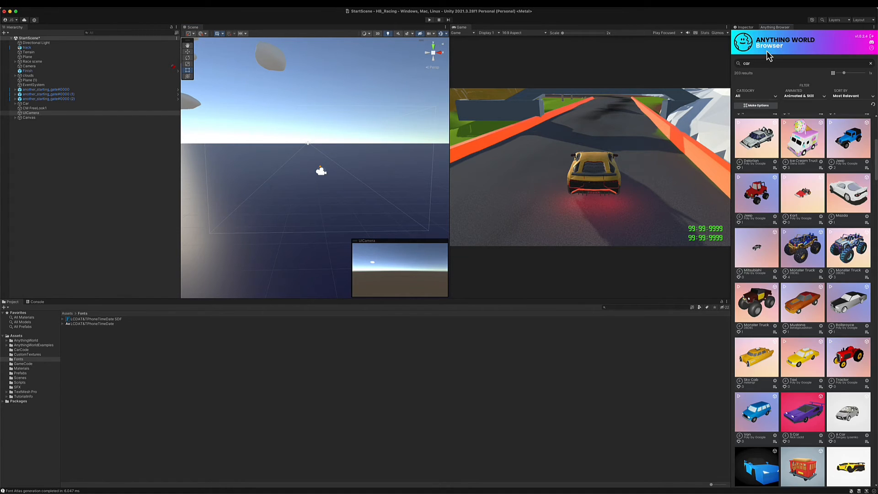
pyautogui.click(764, 62)
pyautogui.write('clock')
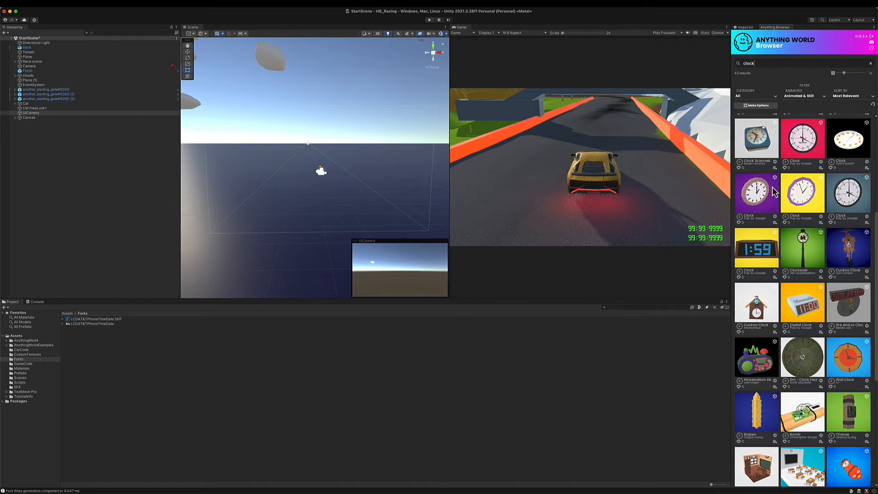
pyautogui.scroll(-5, 772, 189)
pyautogui.scroll(4, 774, 194)
pyautogui.scroll(4, 774, 194)
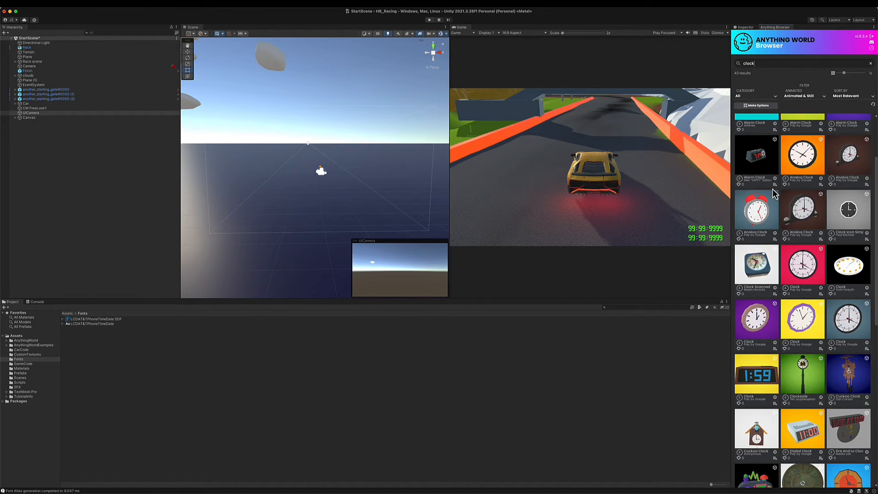
pyautogui.scroll(3, 773, 189)
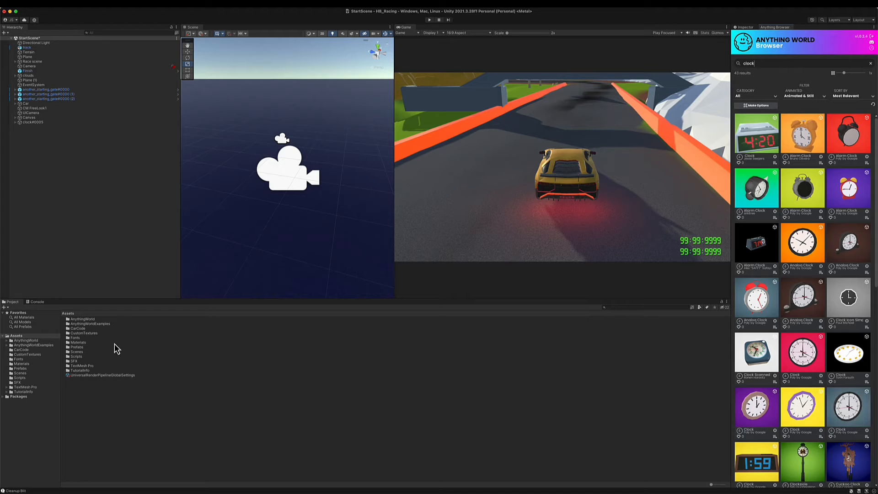
# Open the clock material in the Materials folder and inspect its texture on the preview sphere.
pyautogui.doubleClick(83, 344)
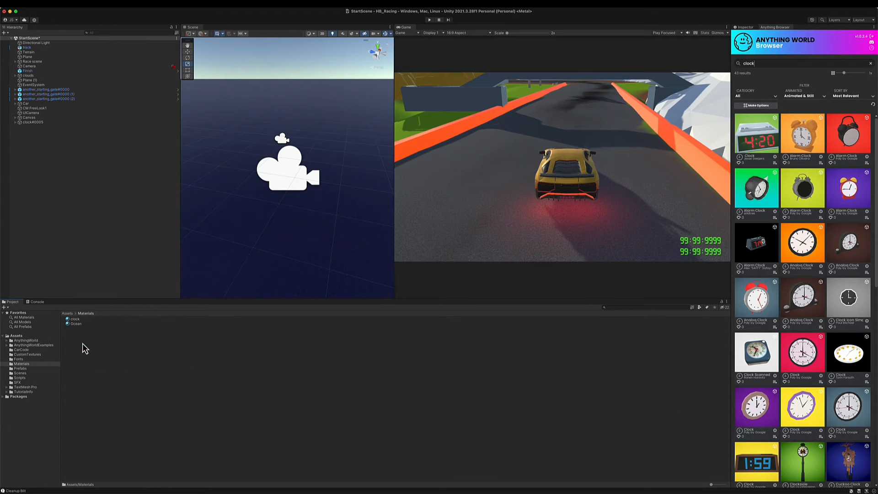
pyautogui.click(82, 319)
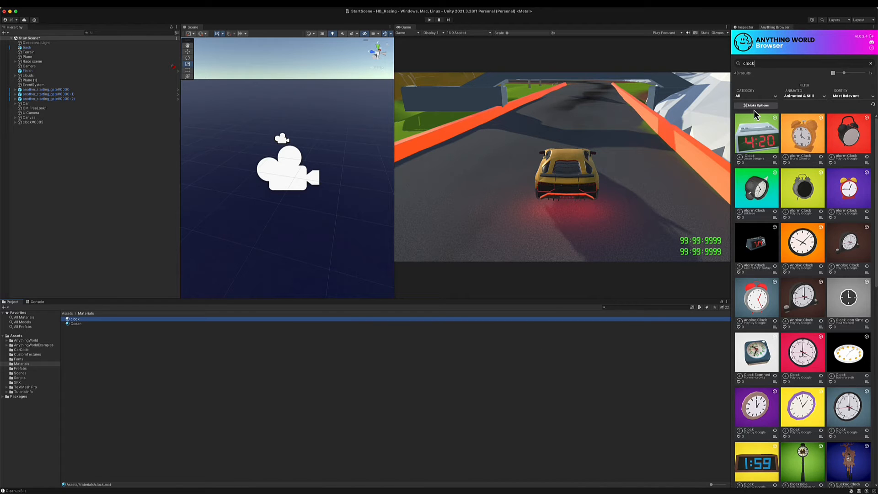
pyautogui.click(748, 29)
pyautogui.moveTo(819, 370); pyautogui.dragTo(779, 384)
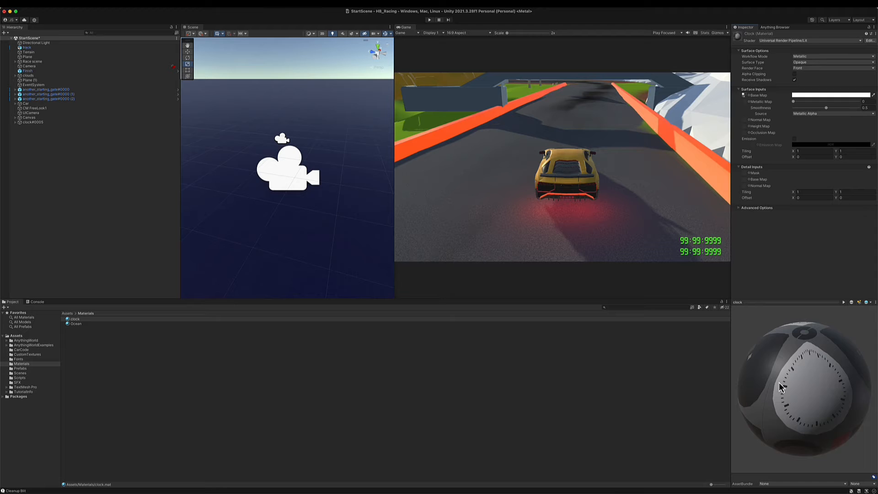
# View the clock#0005 model's details in the Anything World Browser and return to the clock material's properties.
pyautogui.click(777, 27)
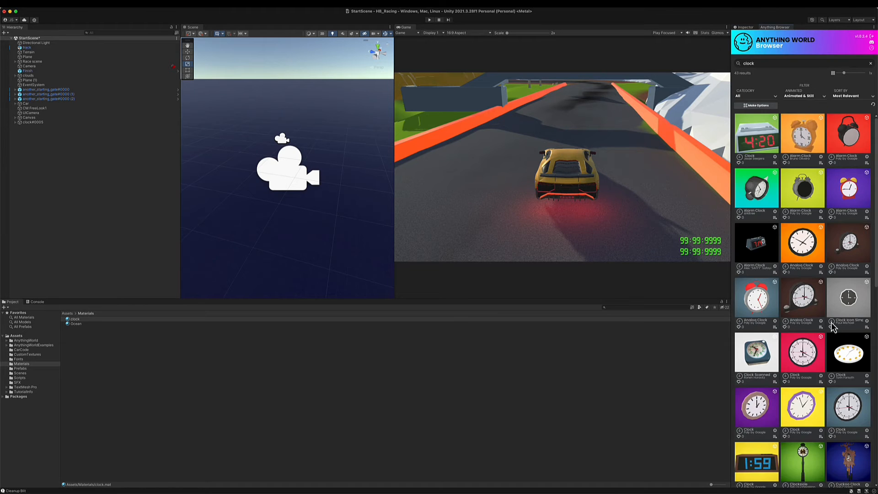
pyautogui.click(866, 432)
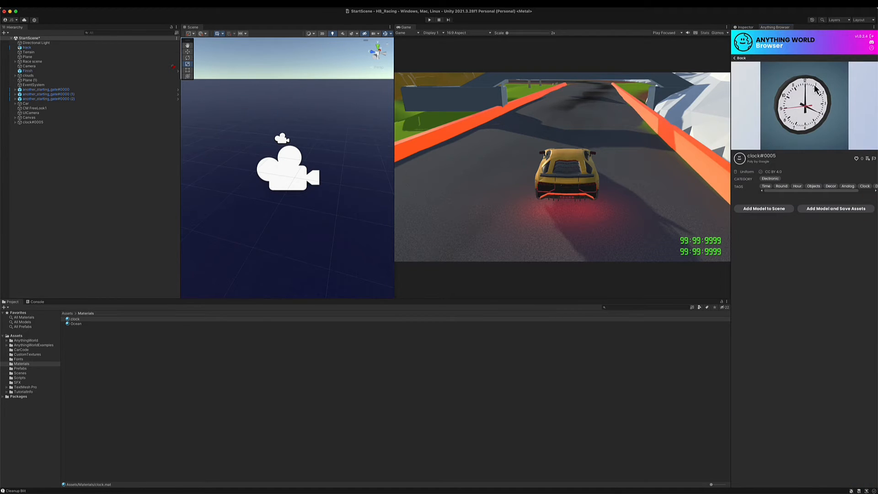
pyautogui.click(739, 58)
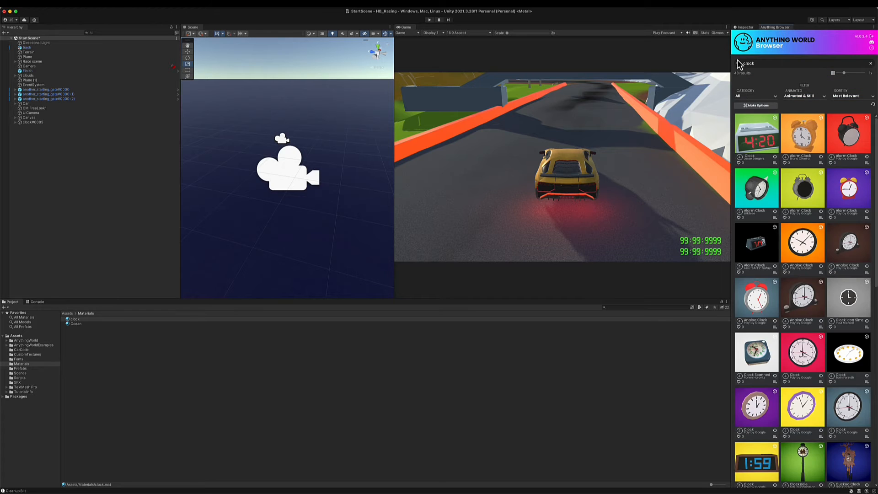
pyautogui.click(745, 27)
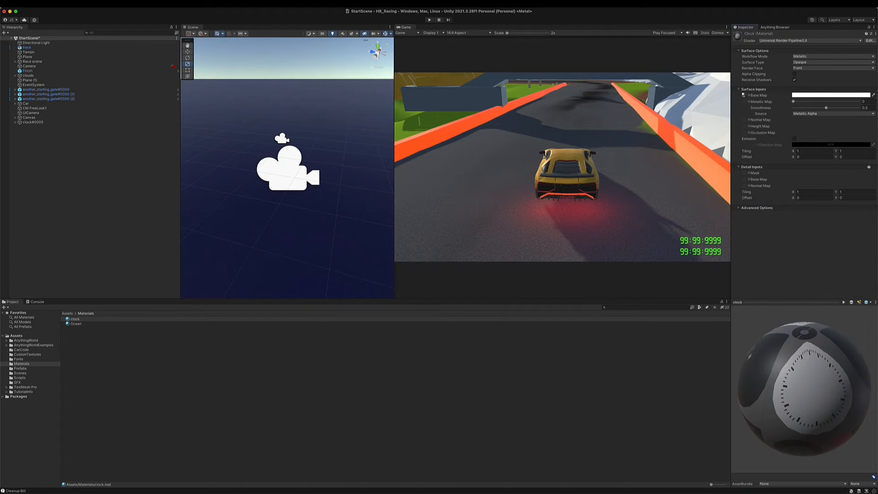
# Assign the clock#0005 model to the UI layer and make it a child of UICamera.
pyautogui.click(35, 122)
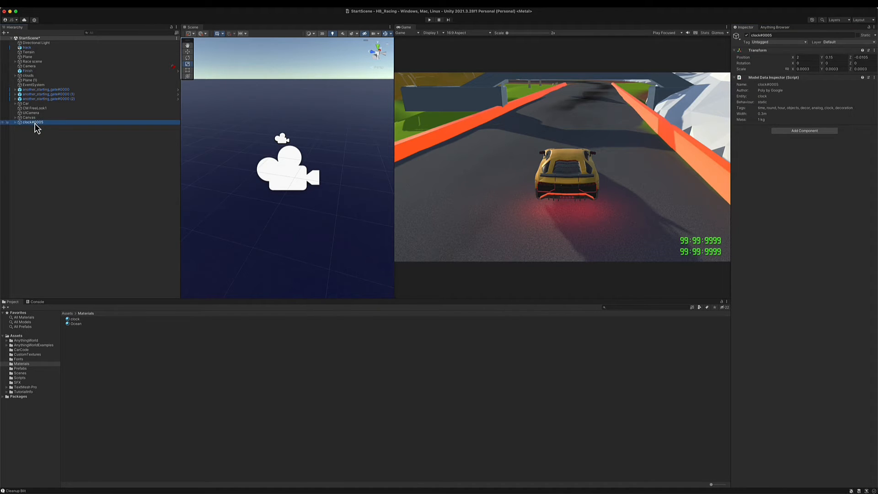
pyautogui.click(839, 43)
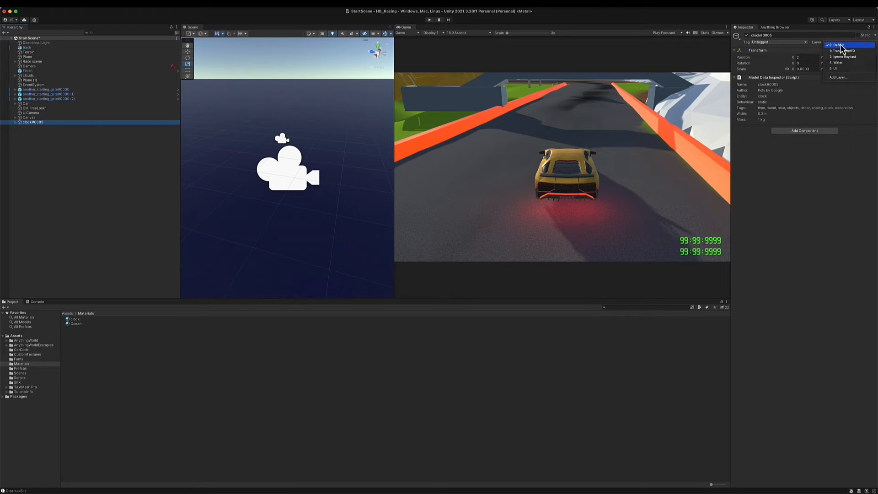
pyautogui.click(839, 69)
pyautogui.click(431, 161)
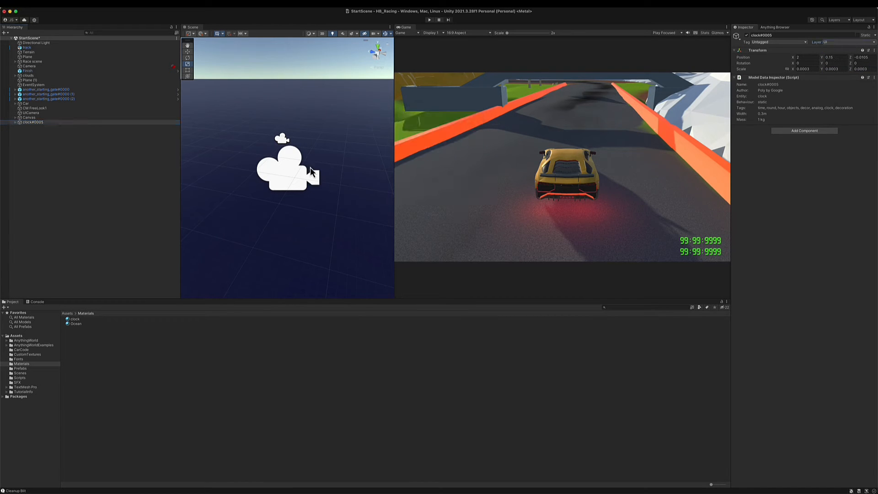
pyautogui.click(34, 123)
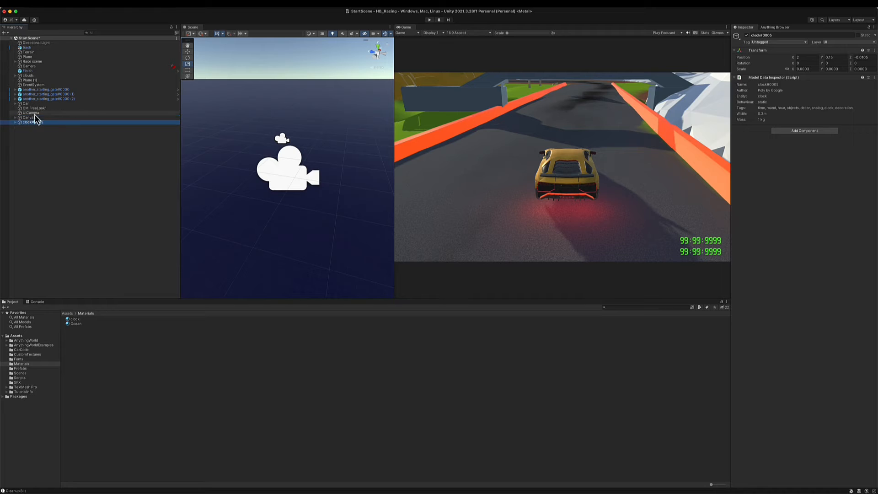
pyautogui.moveTo(35, 115); pyautogui.dragTo(38, 118)
pyautogui.doubleClick(36, 118)
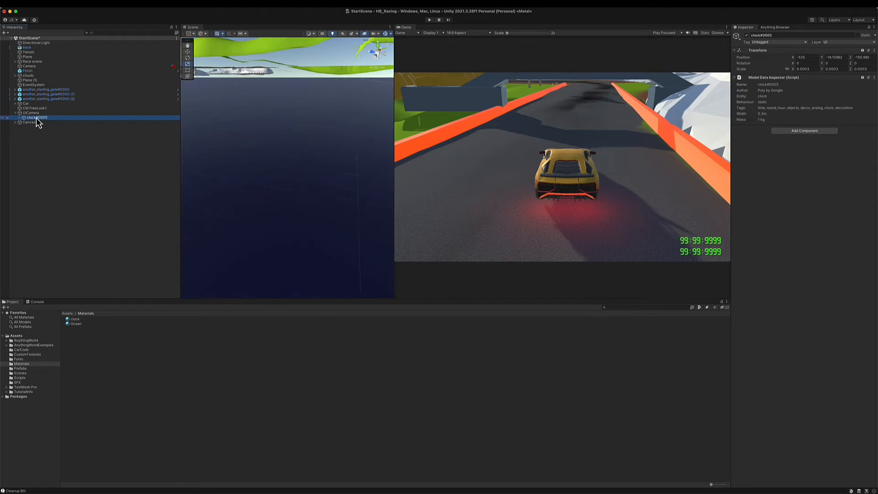
# Set the clock's position to 0, 0, 0 and its Y rotation to 180.
pyautogui.click(808, 57)
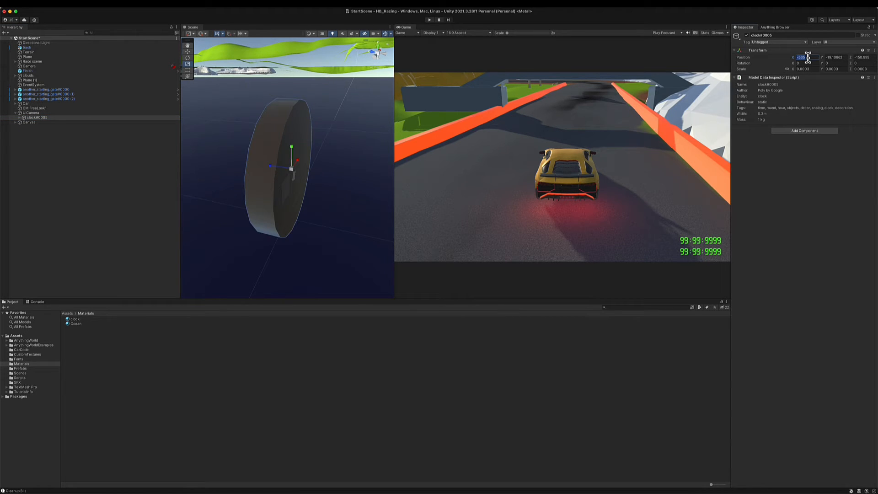
pyautogui.write('0')
pyautogui.press('Tab')
pyautogui.write('0')
pyautogui.press('Tab')
pyautogui.write('0')
pyautogui.press('Tab')
pyautogui.press('Tab')
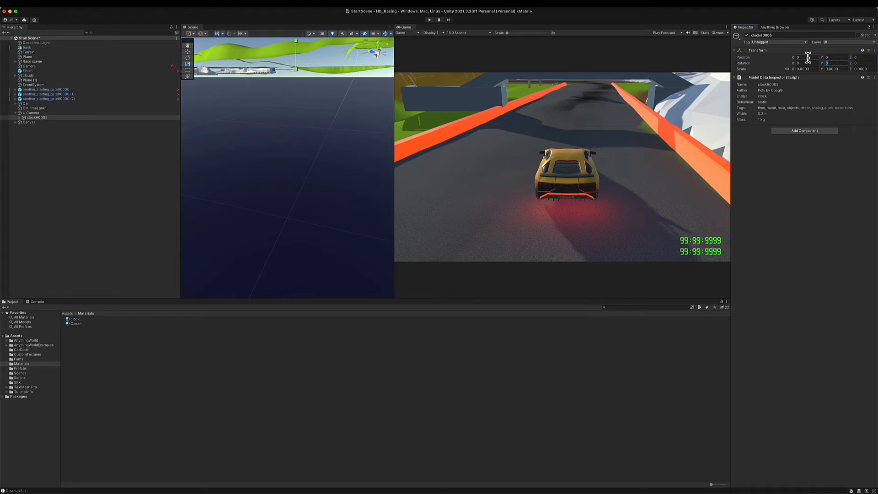
pyautogui.write('180')
# Move the clock forward along Z to about 0.24 and scale it up uniformly to about 0.0011.
pyautogui.doubleClick(33, 117)
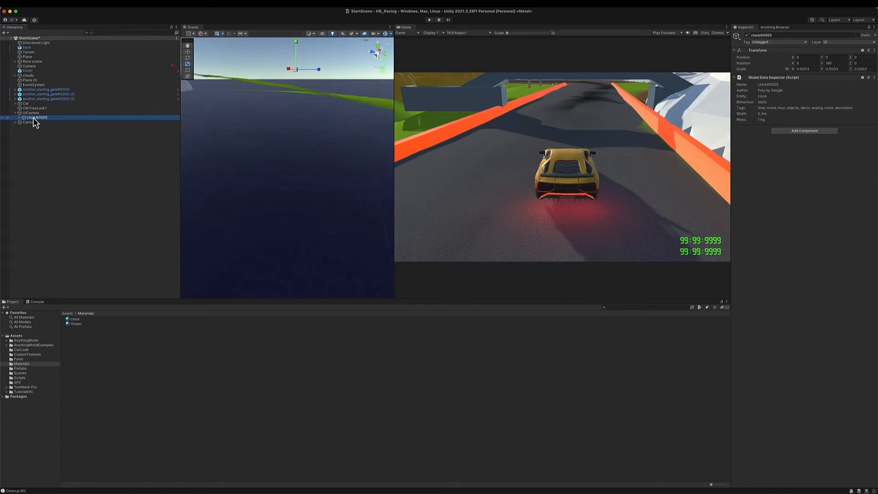
pyautogui.press('w')
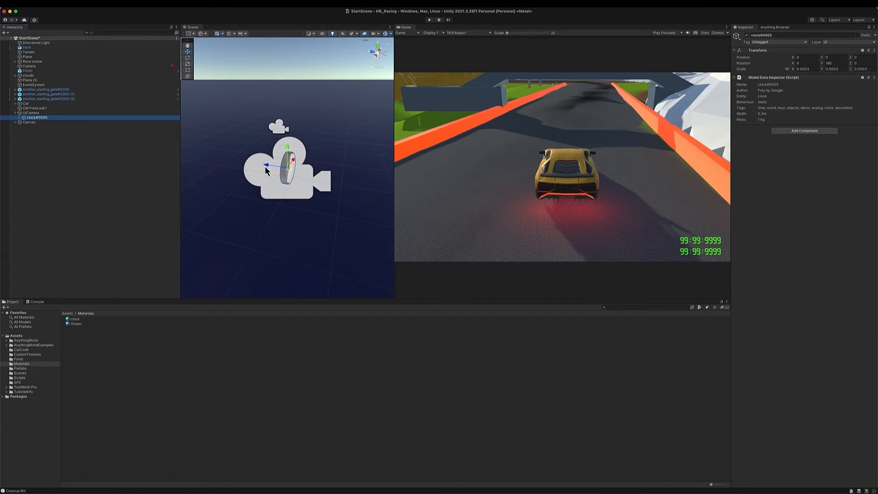
pyautogui.click(261, 166)
pyautogui.click(287, 168)
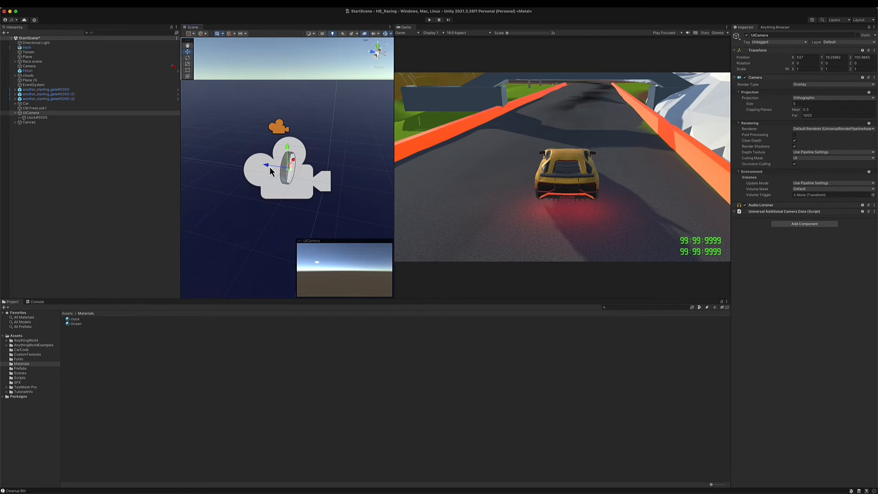
pyautogui.moveTo(265, 166); pyautogui.dragTo(408, 125)
pyautogui.click(36, 117)
pyautogui.press('e')
pyautogui.press('r')
pyautogui.press('w')
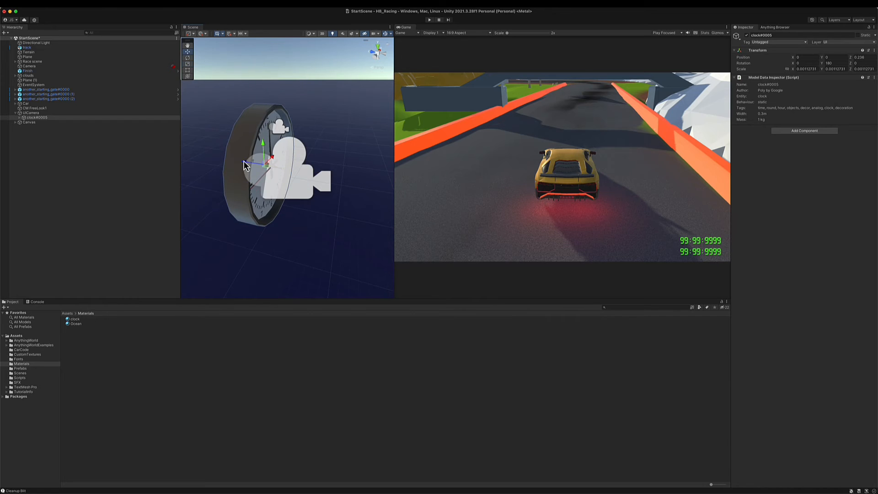
# Place the clock farther in front of UICamera at Z about 1.96 and enlarge it to a scale of about 0.0021.
pyautogui.moveTo(244, 163); pyautogui.dragTo(215, 161)
pyautogui.press('e')
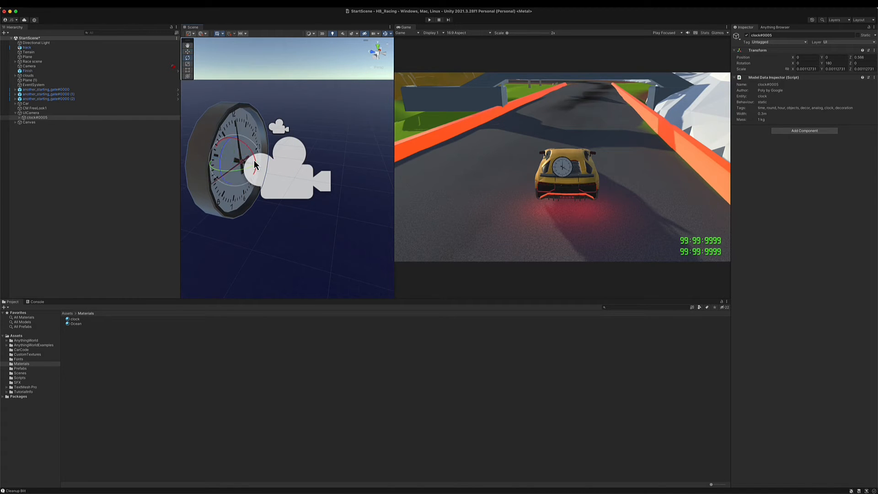
pyautogui.press('r')
pyautogui.moveTo(236, 163); pyautogui.dragTo(212, 160)
pyautogui.scroll(-3, 265, 181)
pyautogui.press('w')
pyautogui.scroll(-2, 234, 193)
pyautogui.press('r')
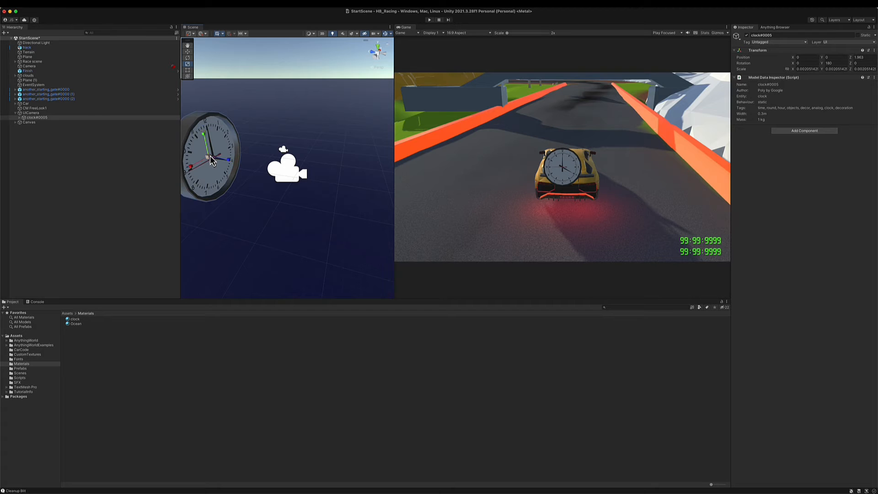
# Expand the clock#0005 hierarchy down to its individual parts and apply the clock material to the clock face.
pyautogui.click(19, 118)
pyautogui.click(23, 122)
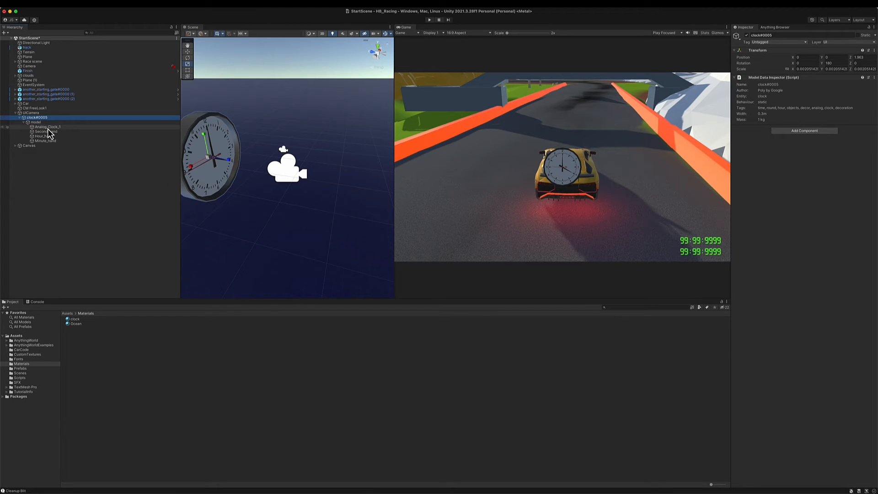
pyautogui.moveTo(76, 320); pyautogui.dragTo(203, 178)
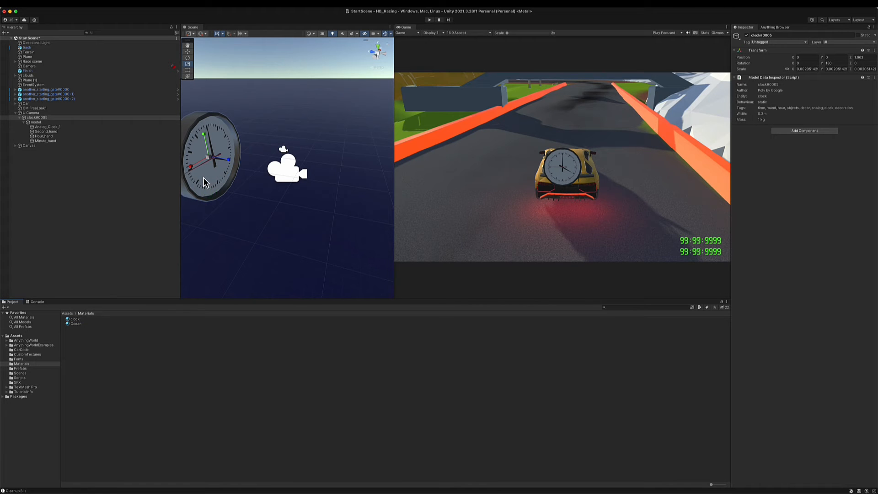
# Place the clock in the game image's lower-left corner at about X -7.28, Y -3.41, scaled to about 0.0032.
pyautogui.scroll(-15, 236, 210)
pyautogui.scroll(5, 290, 193)
pyautogui.scroll(15, 284, 187)
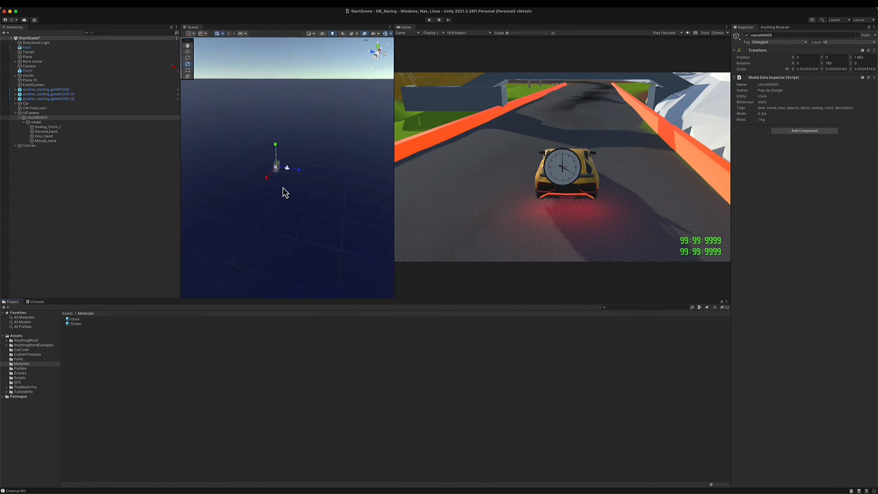
pyautogui.keyDown('alt'); pyautogui.moveTo(289, 192); pyautogui.dragTo(261, 147); pyautogui.keyUp('alt')
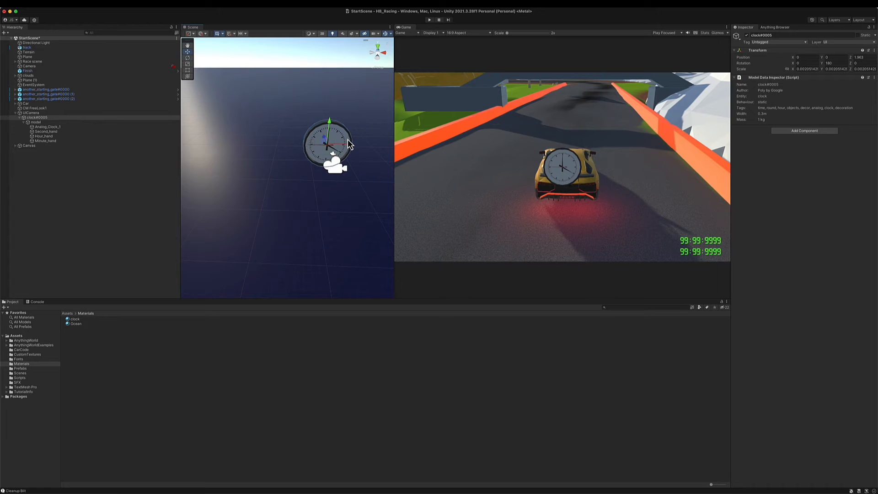
pyautogui.moveTo(349, 144); pyautogui.dragTo(215, 173)
pyautogui.scroll(-4, 201, 191)
pyautogui.press('r')
pyautogui.press('w')
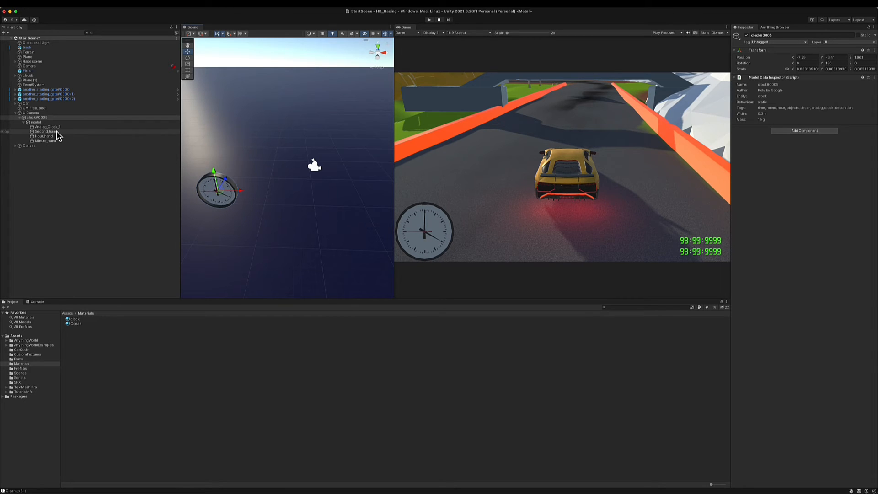
# Delete the Second_hand and Hour_hand objects from the clock model.
pyautogui.click(56, 132)
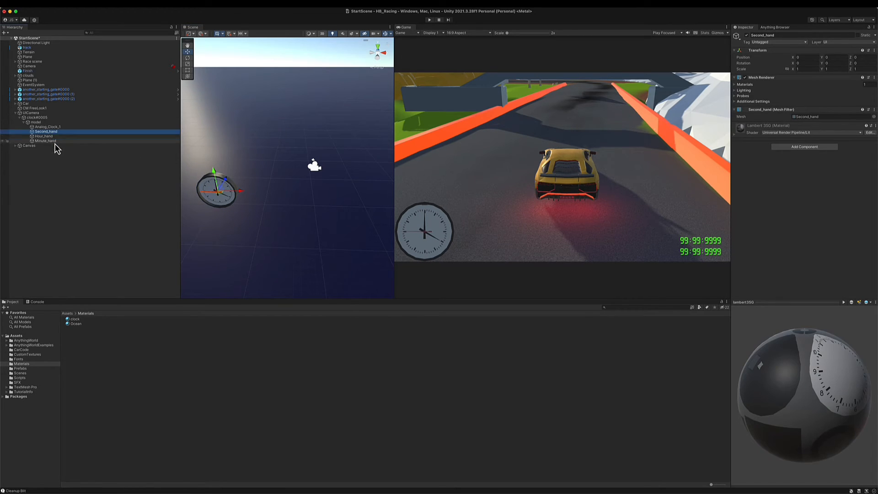
pyautogui.click(53, 137)
pyautogui.keyDown('super'); pyautogui.click(54, 132); pyautogui.keyUp('super')
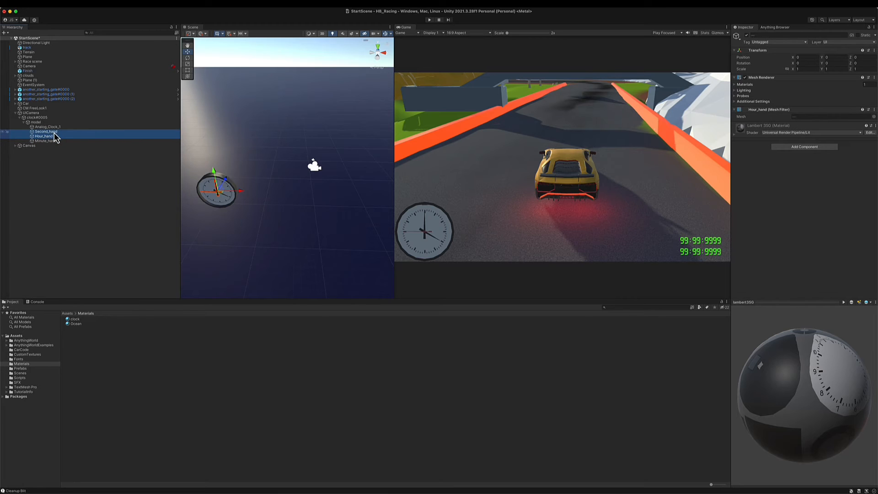
pyautogui.rightClick(54, 133)
pyautogui.click(78, 176)
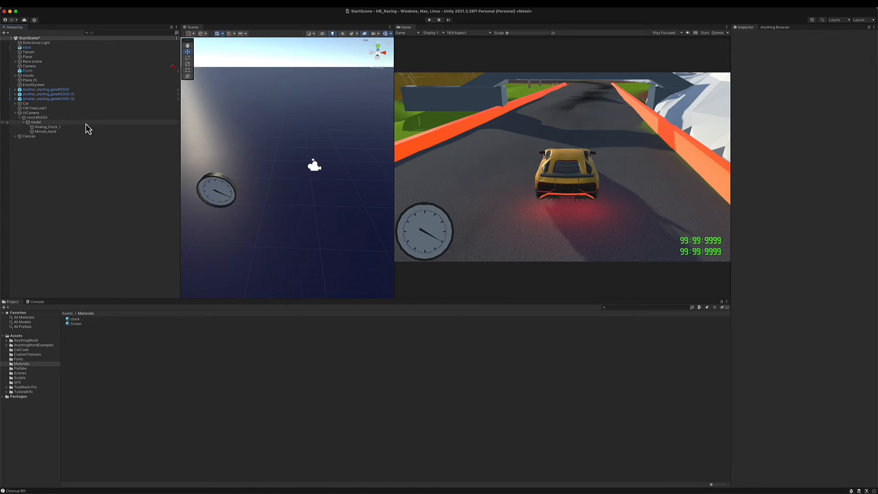
# Collapse the clock#0005 hierarchy and rename the object RPM_Gauge.
pyautogui.click(20, 118)
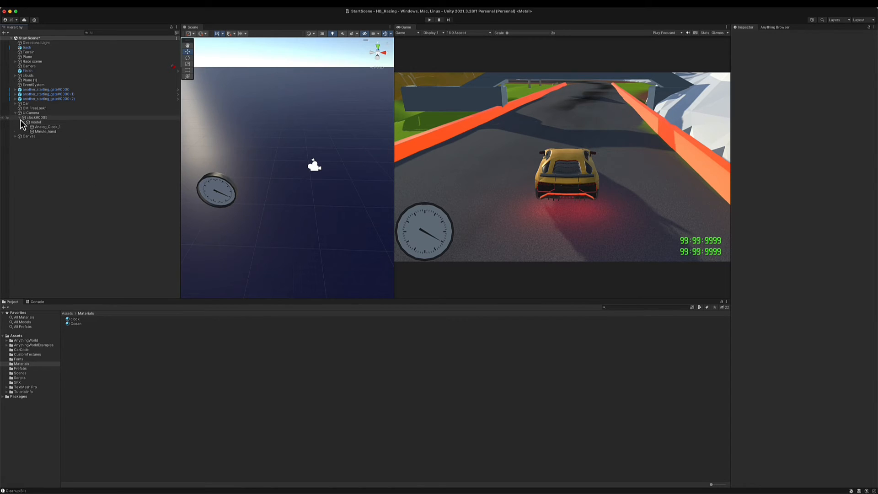
pyautogui.click(40, 118)
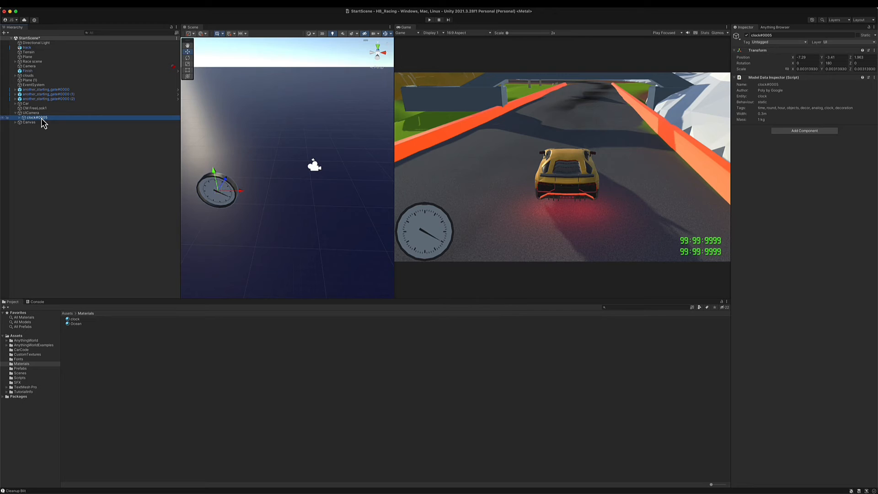
pyautogui.click(46, 118)
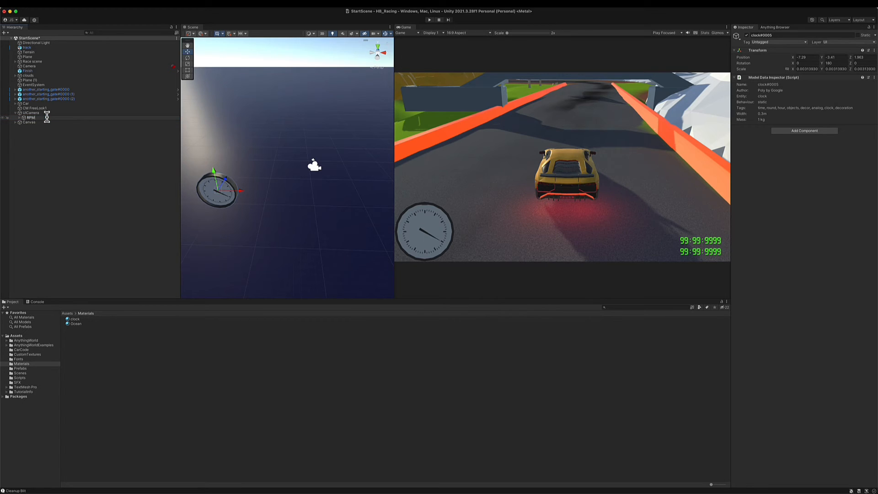
pyautogui.press('Return')
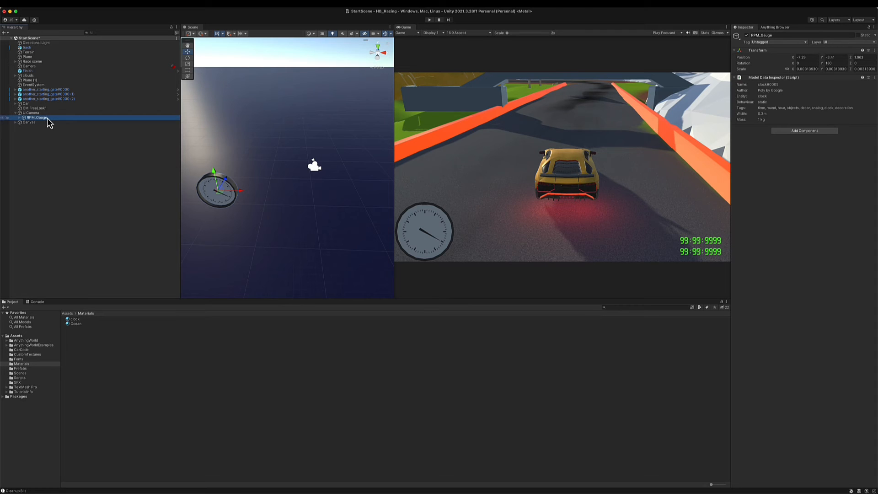
# Duplicate RPM_Gauge and place the copy beside it at about X -4.8, Y -4.01, scaled down to about 0.0018.
pyautogui.press('super+d')
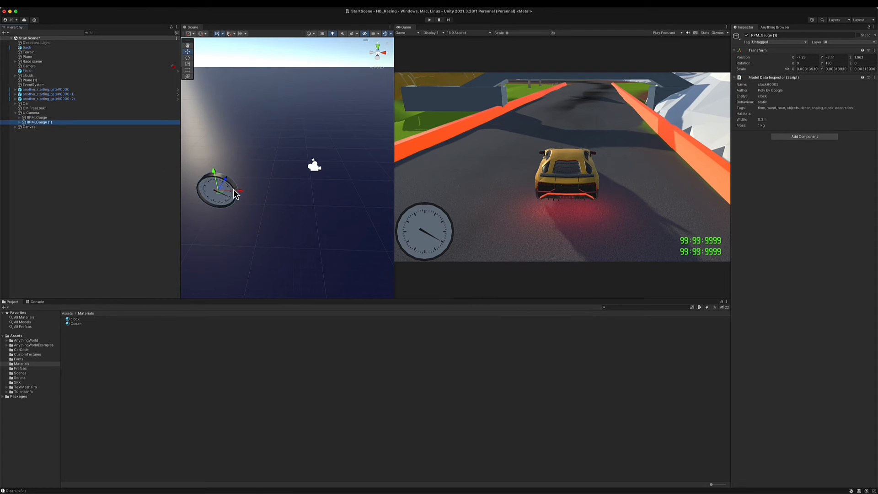
pyautogui.moveTo(240, 193); pyautogui.dragTo(271, 198)
pyautogui.press('e')
pyautogui.press('r')
# Rename the smaller duplicate gauge Speed and slightly widen the Scene view.
pyautogui.click(51, 122)
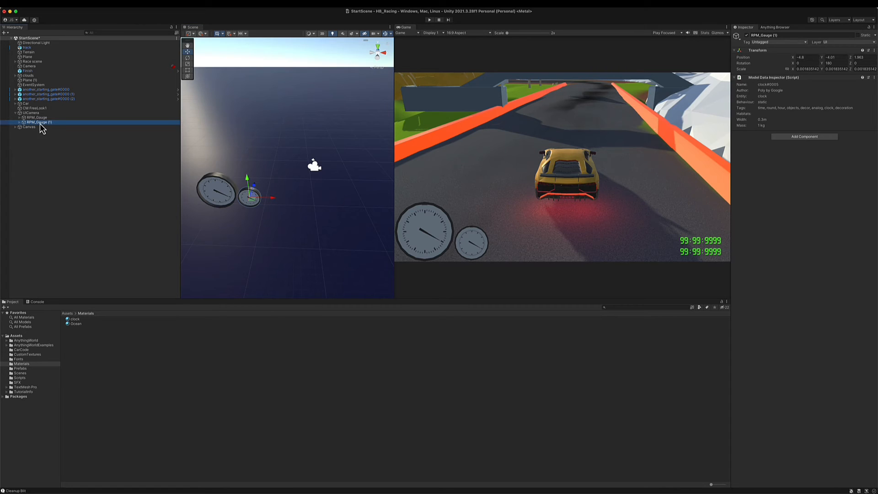
pyautogui.press('Return')
pyautogui.write('Speed')
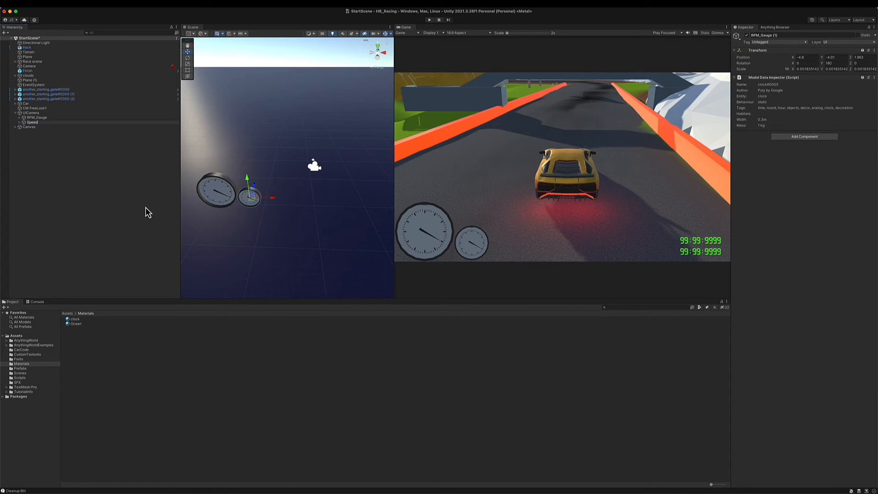
pyautogui.press('Return')
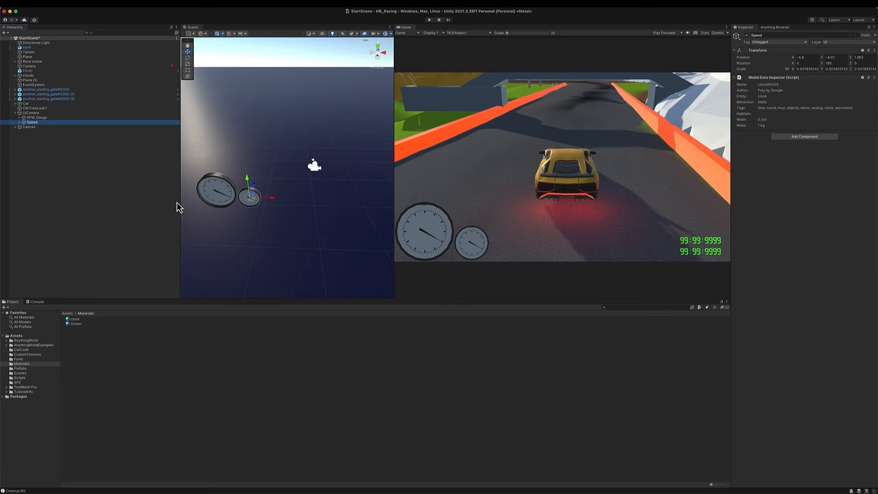
pyautogui.moveTo(392, 143)
pyautogui.mouseDown()
pyautogui.moveTo(567, 142)
pyautogui.moveTo(466, 142)
pyautogui.moveTo(415, 149)
pyautogui.moveTo(533, 141)
pyautogui.moveTo(401, 155)
pyautogui.mouseUp()
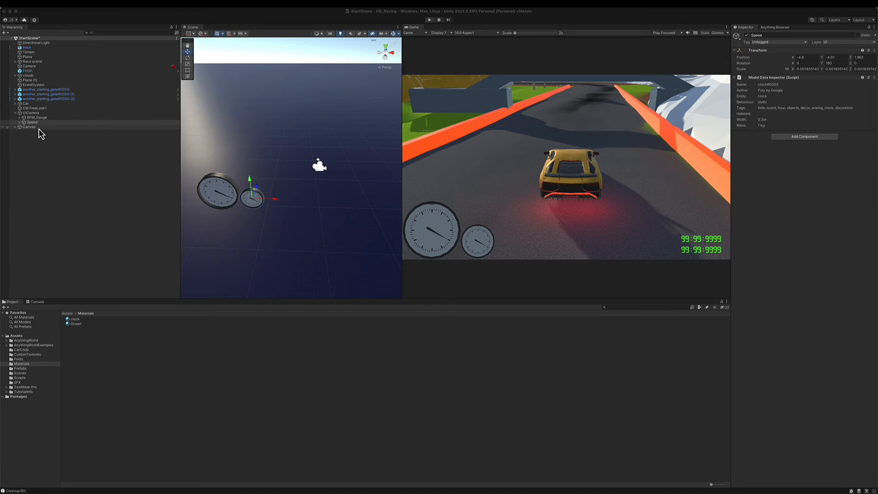
# Add a TextMeshPro text reading 0 to the Canvas, using the LCDAT&TPhoneTimeDate SDF font asset.
pyautogui.click(18, 128)
pyautogui.click(15, 128)
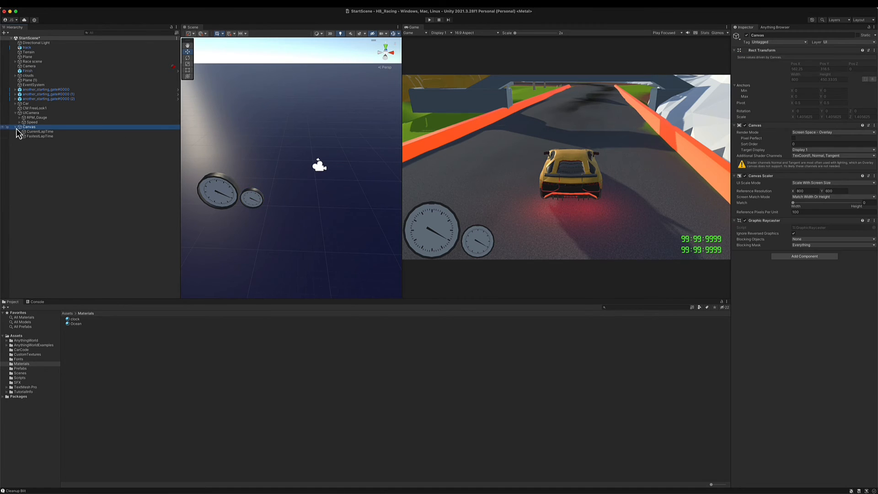
pyautogui.rightClick(17, 129)
pyautogui.moveTo(56, 259)
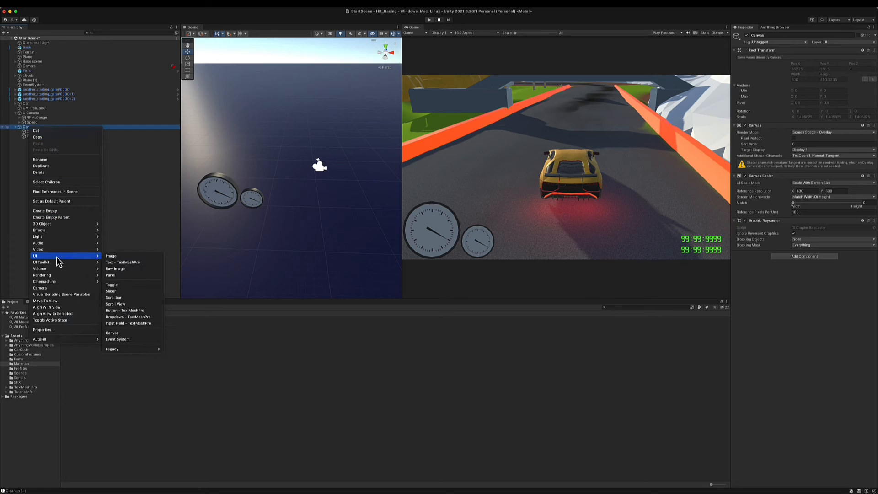
pyautogui.click(126, 264)
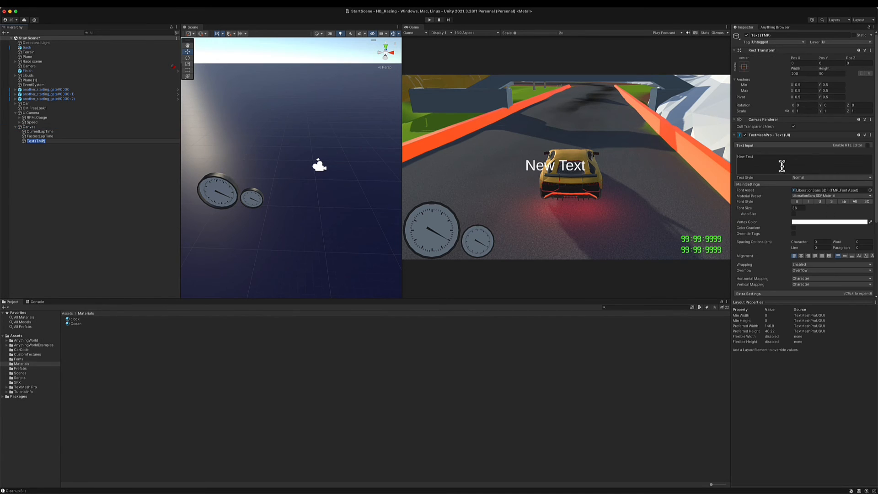
pyautogui.doubleClick(780, 164)
pyautogui.write('0')
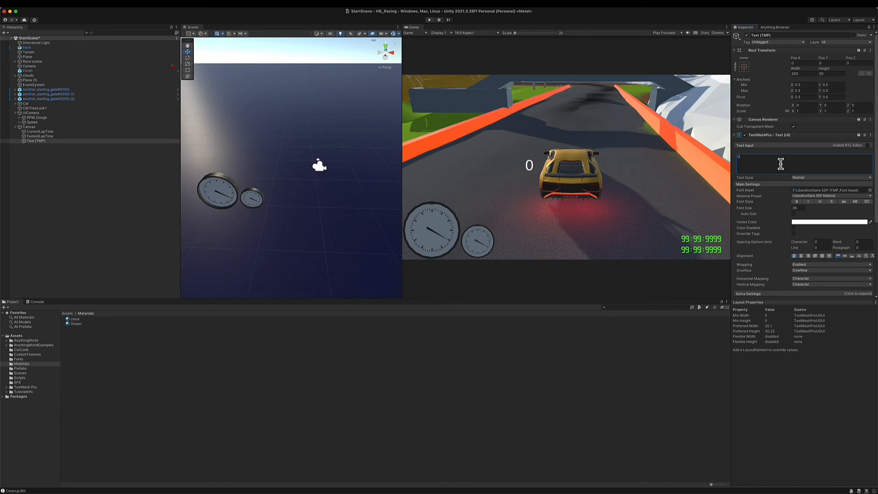
pyautogui.click(25, 359)
pyautogui.moveTo(90, 319); pyautogui.dragTo(835, 195)
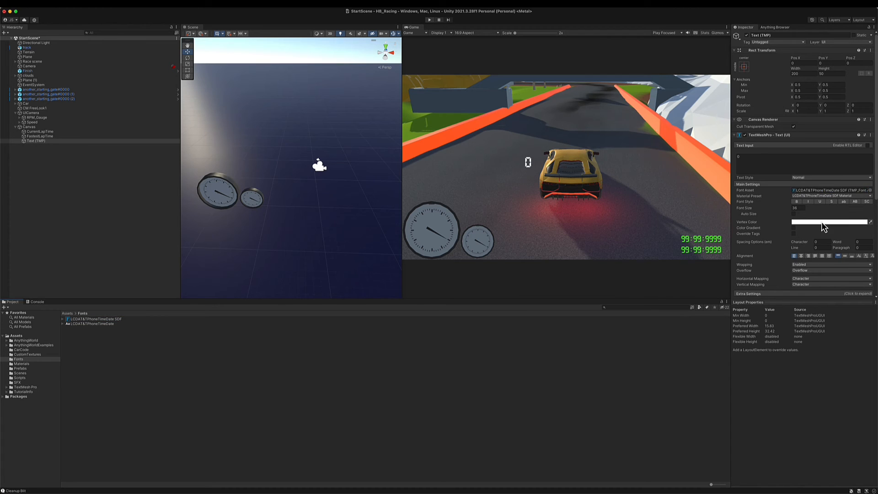
# Set the new text's vertex color to black and center its alignment both horizontally and vertically.
pyautogui.click(824, 222)
pyautogui.moveTo(838, 258); pyautogui.dragTo(867, 297)
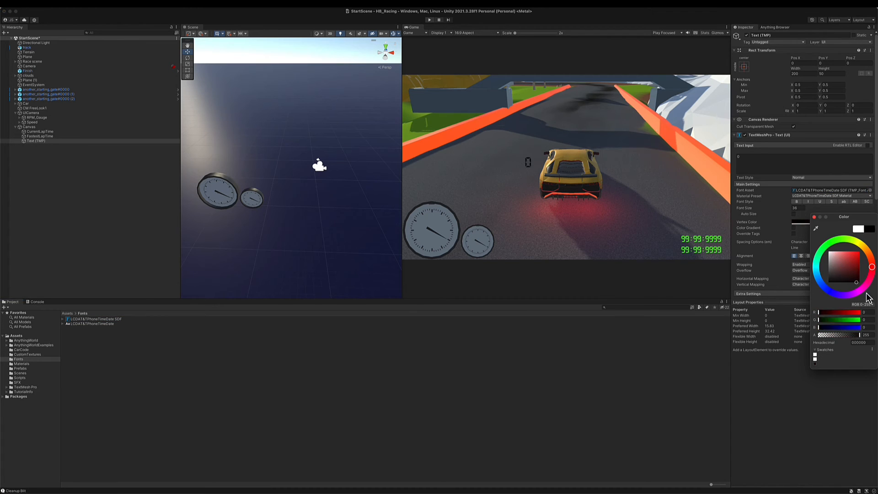
pyautogui.click(814, 217)
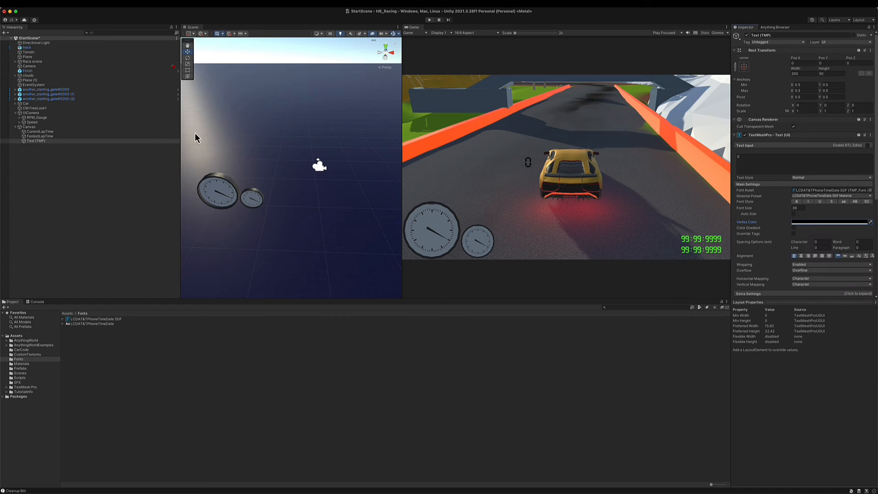
pyautogui.doubleClick(37, 141)
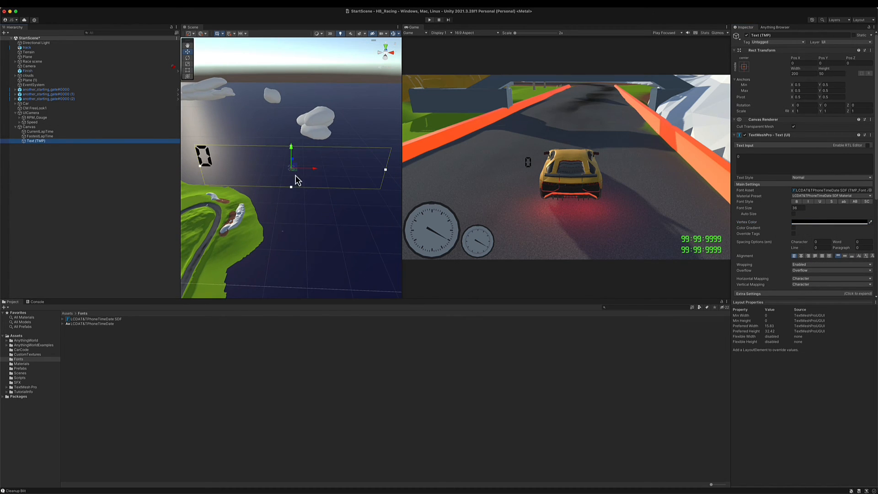
pyautogui.click(801, 256)
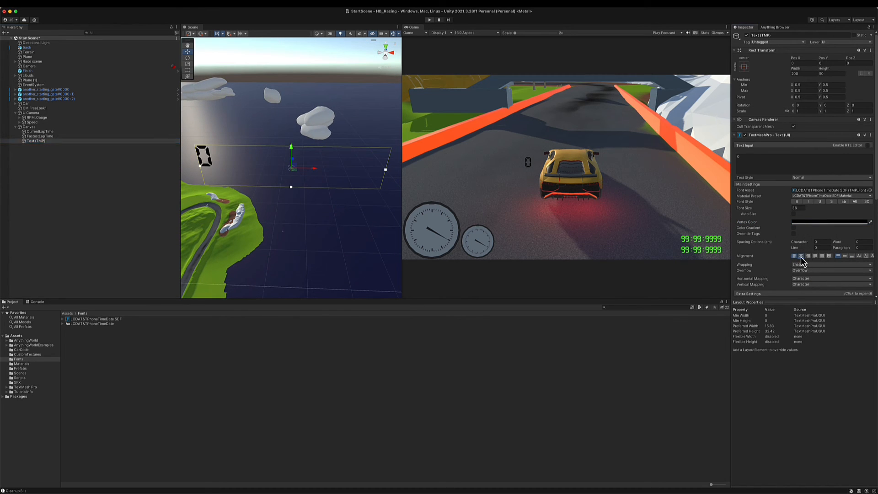
pyautogui.click(845, 256)
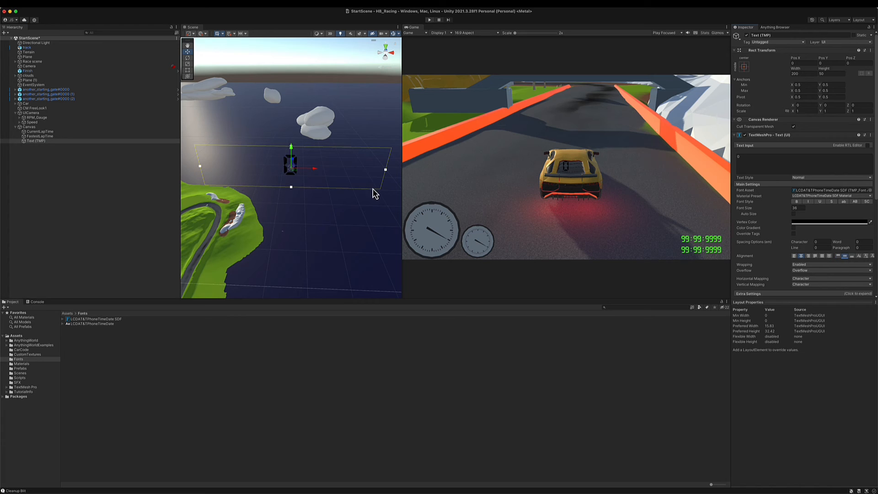
# Shrink the text's rectangle to about 69 wide by 17 high with the Rect tool.
pyautogui.press('t')
pyautogui.moveTo(392, 147); pyautogui.dragTo(261, 166)
pyautogui.moveTo(265, 166); pyautogui.dragTo(261, 168)
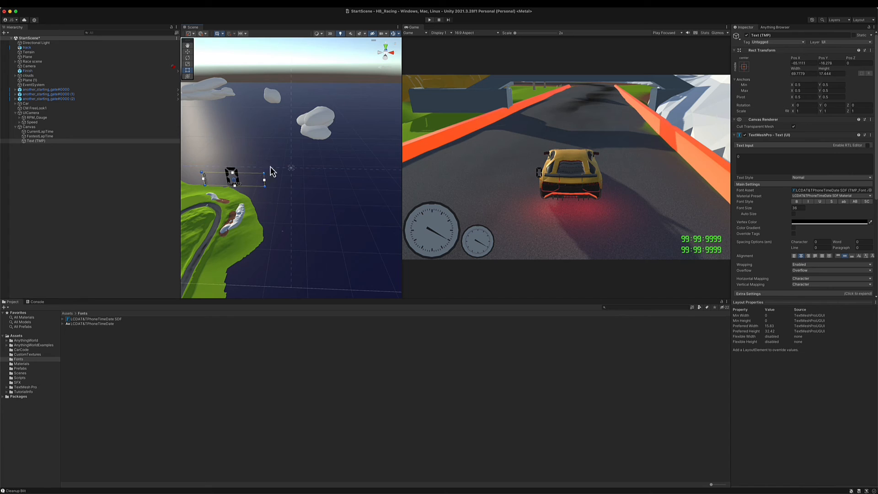
# Reduce the text's font size to about 23 and move it onto the larger gauge's upper half, at about X -327.5, Y -131.
pyautogui.moveTo(766, 209); pyautogui.dragTo(656, 213)
pyautogui.moveTo(238, 179); pyautogui.dragTo(75, 243)
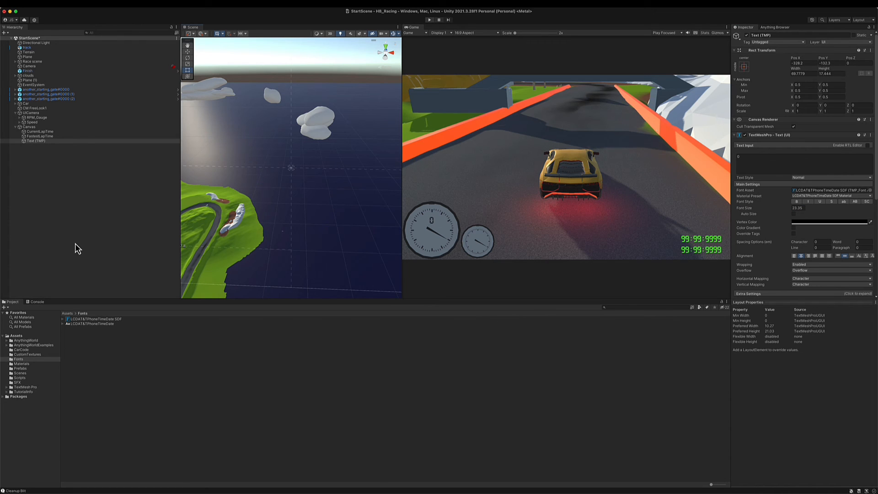
pyautogui.moveTo(75, 243); pyautogui.dragTo(75, 243)
# Rename the Text (TMP) object GearNumber.
pyautogui.click(37, 142)
pyautogui.write('GearNumber')
pyautogui.press('Return')
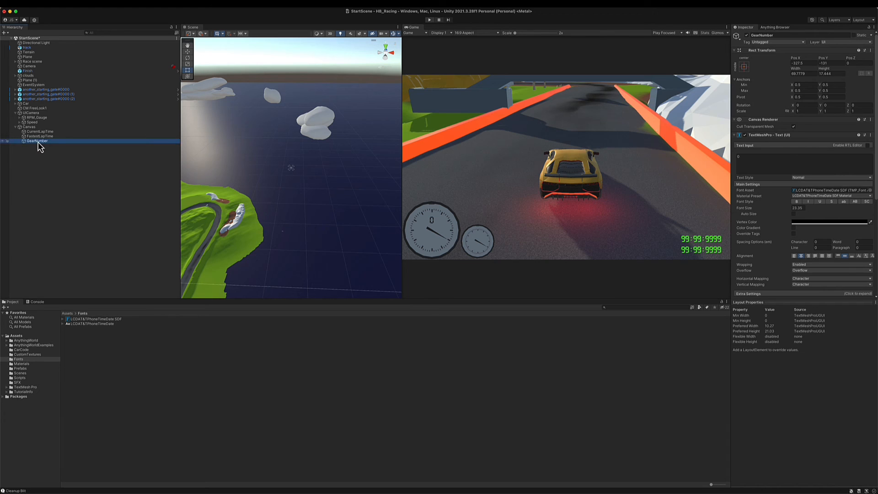
# Duplicate the GearNumber text and rename the copy RPM.
pyautogui.press('super+d')
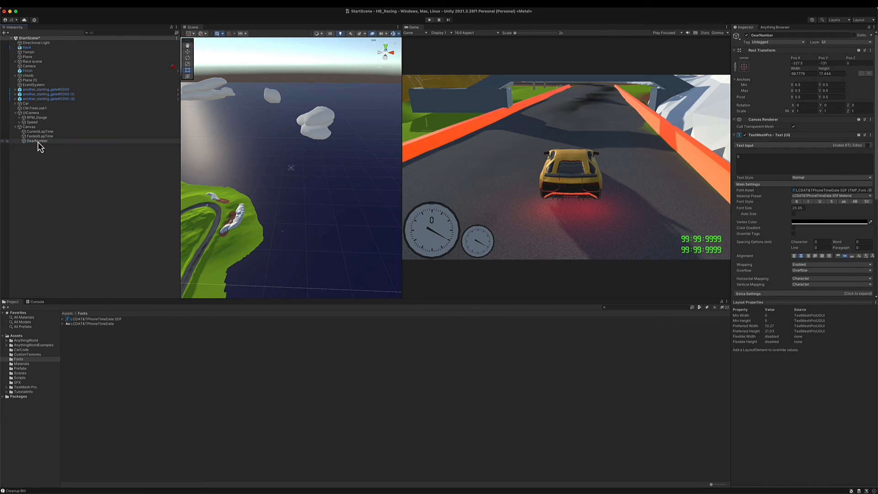
pyautogui.click(39, 145)
pyautogui.write('RPM')
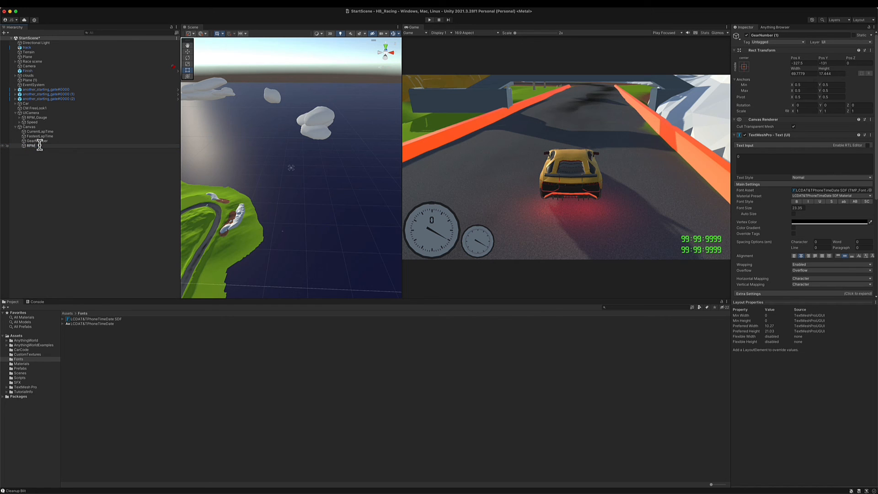
pyautogui.press('Return')
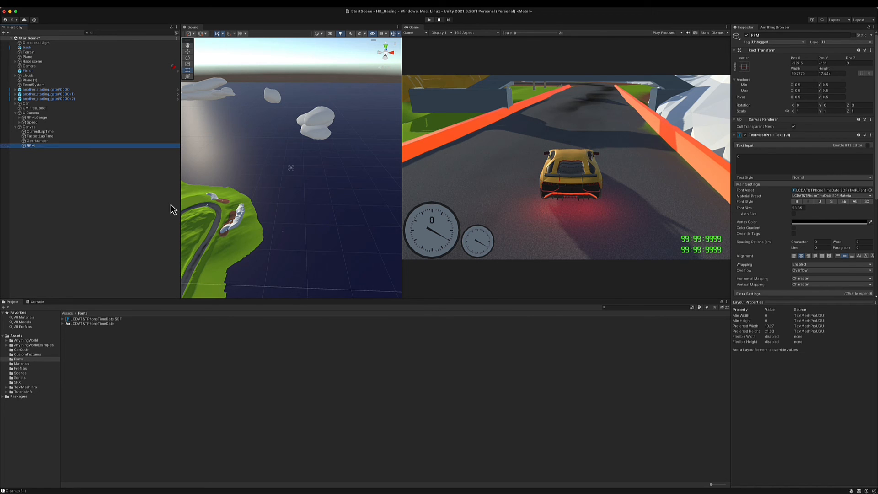
# Set the RPM text to 99999 and move it to the larger gauge's lower half, at about X -325, Y -177.
pyautogui.moveTo(291, 232); pyautogui.dragTo(405, 228, button='middle')
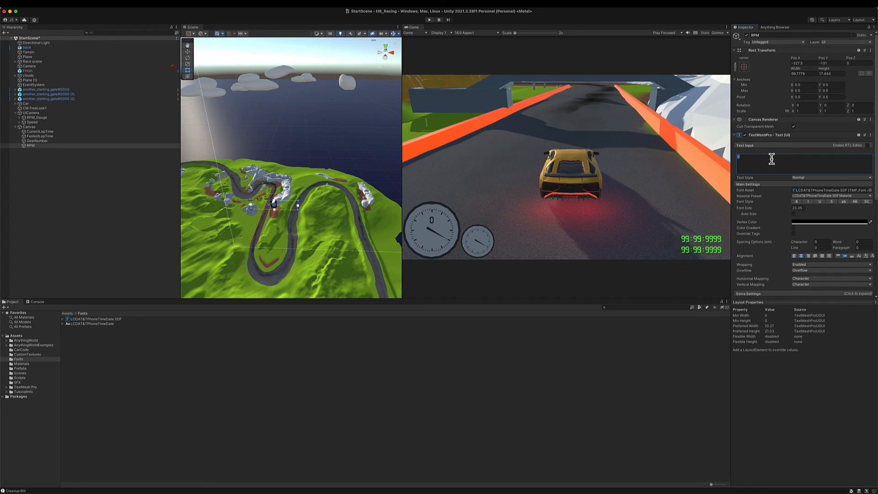
pyautogui.write('99999')
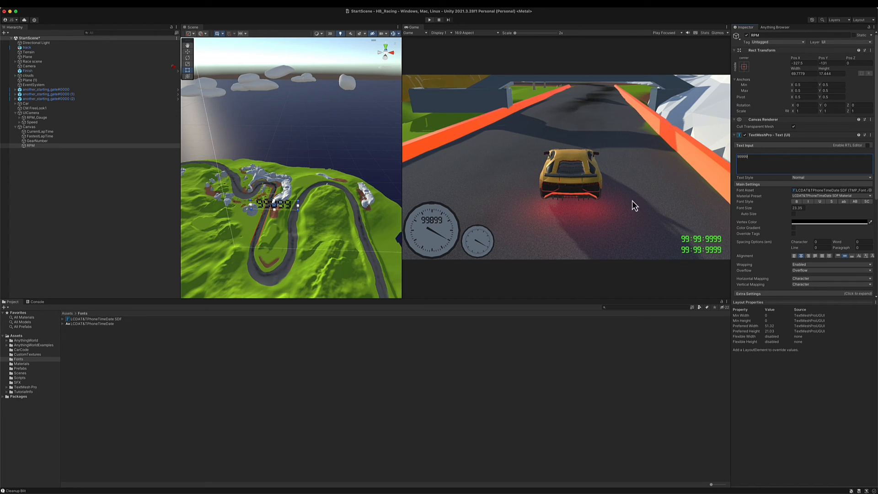
pyautogui.moveTo(296, 212); pyautogui.dragTo(295, 231)
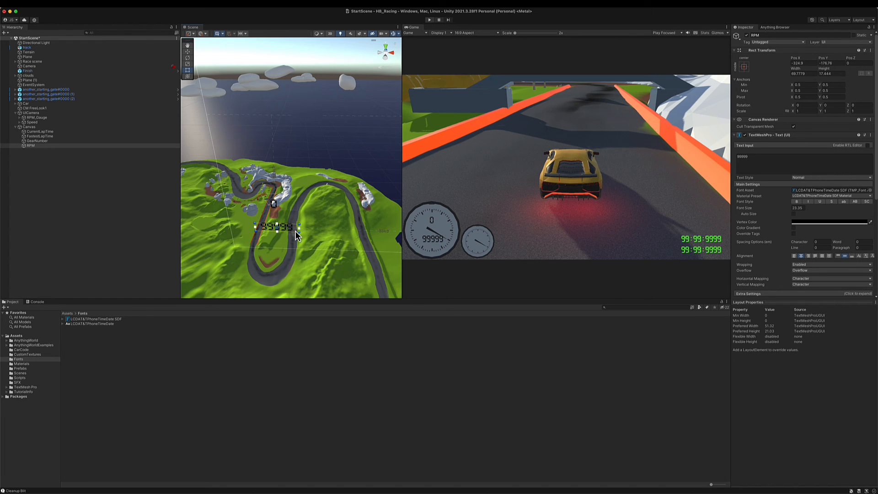
# Duplicate the RPM text and rename the copy Speed.
pyautogui.press('super+d')
pyautogui.click(41, 151)
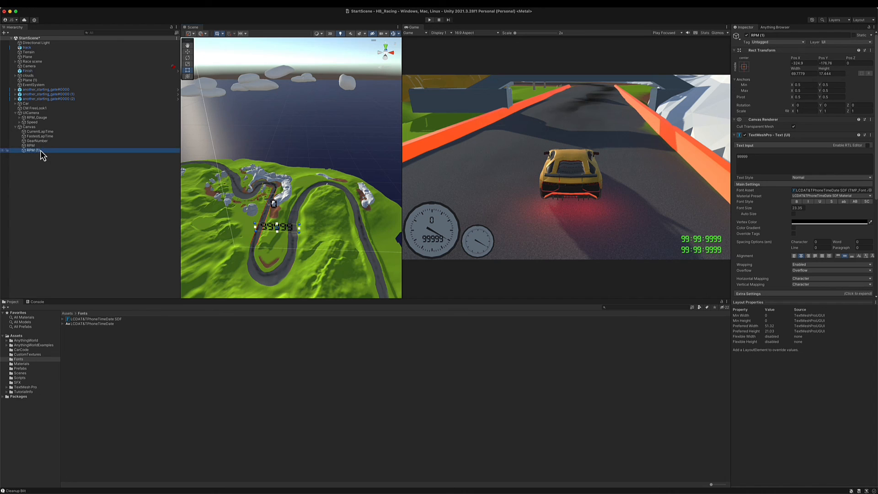
pyautogui.press('Return')
pyautogui.write('Spe')
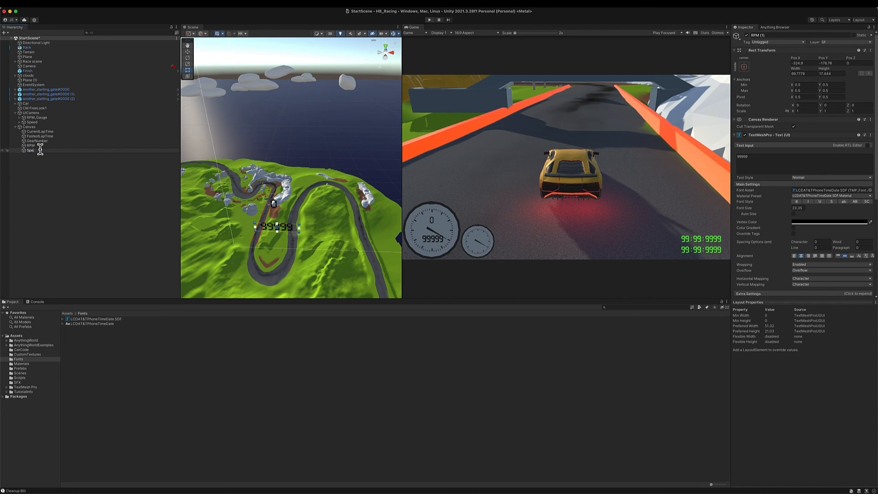
pyautogui.write('ed')
pyautogui.press('Return')
# Change the Speed text to 999 and move it onto the smaller gauge, at about X -201, Y -188.
pyautogui.click(760, 157)
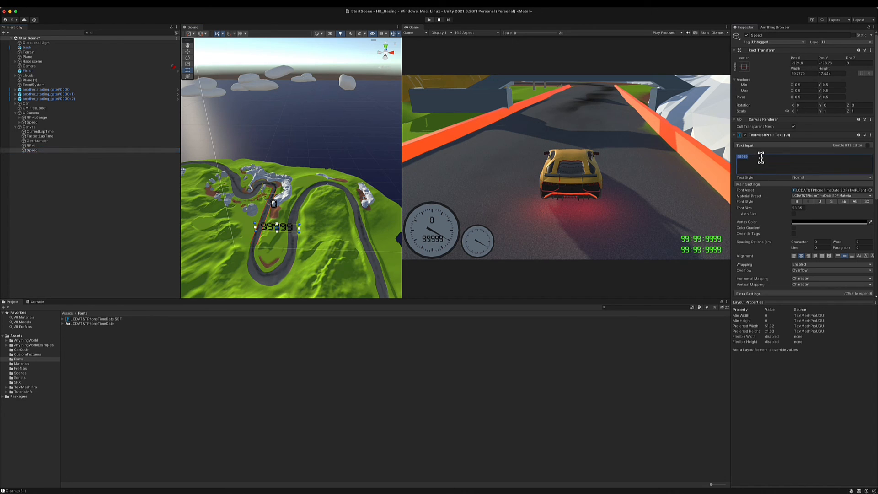
pyautogui.write('999')
pyautogui.moveTo(287, 231); pyautogui.dragTo(367, 241)
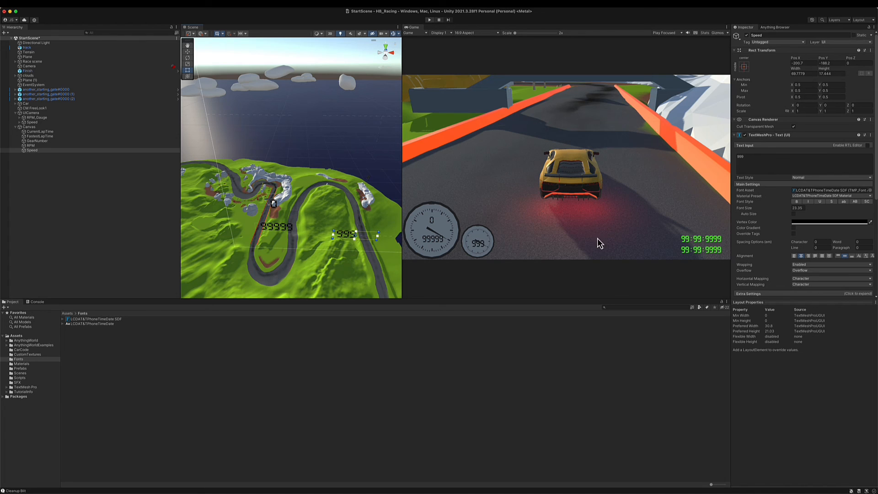
# Fit the Speed text inside the smaller gauge with font size 18.4 at about X -204.5, Y -190.4, and widen the Game view.
pyautogui.moveTo(789, 209)
pyautogui.mouseDown()
pyautogui.moveTo(766, 212)
pyautogui.moveTo(774, 210)
pyautogui.mouseUp()
pyautogui.moveTo(364, 241); pyautogui.dragTo(361, 242)
pyautogui.moveTo(405, 188); pyautogui.dragTo(368, 188)
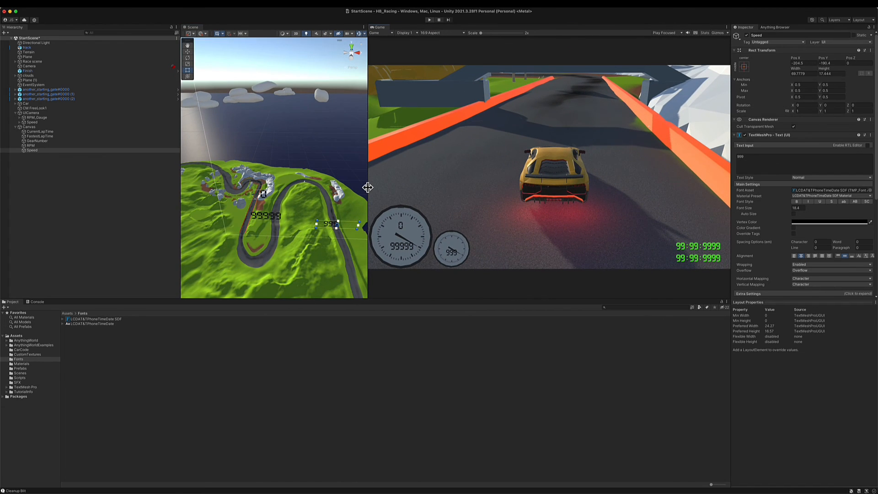